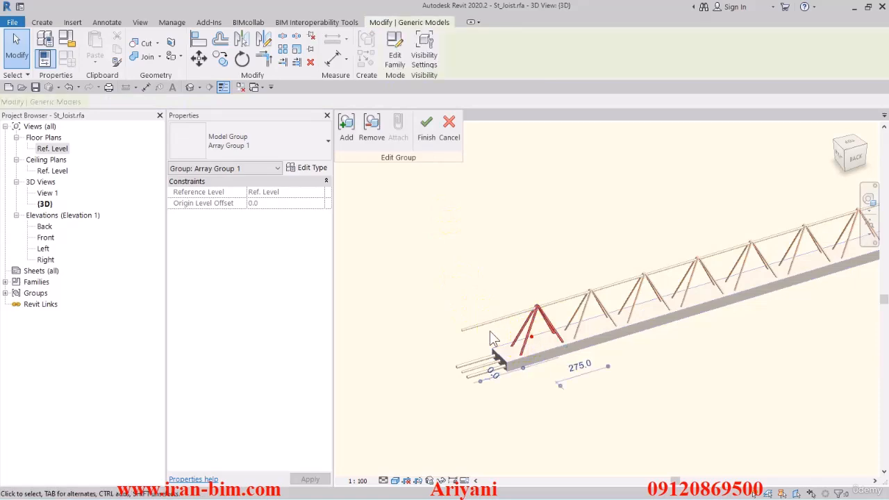
- Associate the Rebar material of the selected truss part's type A_Part_of_Joist with the family parameter Rebar
click(309, 173)
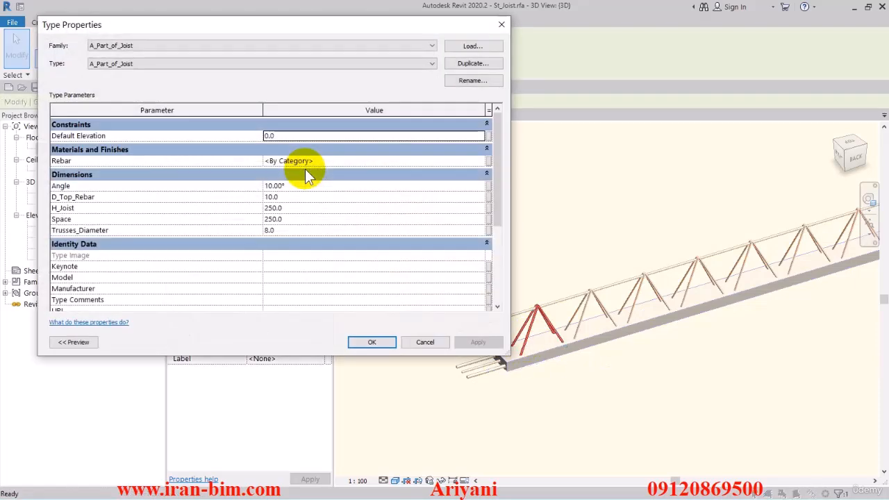
click(324, 159)
click(487, 161)
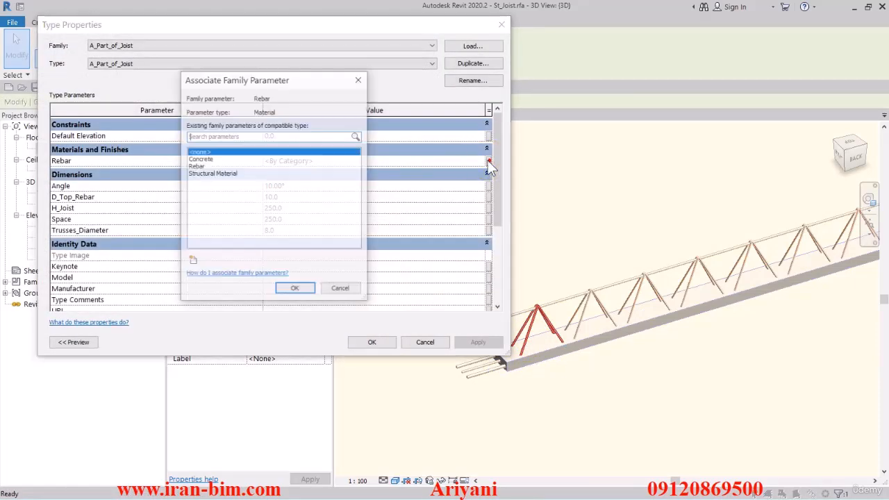
click(199, 166)
click(294, 289)
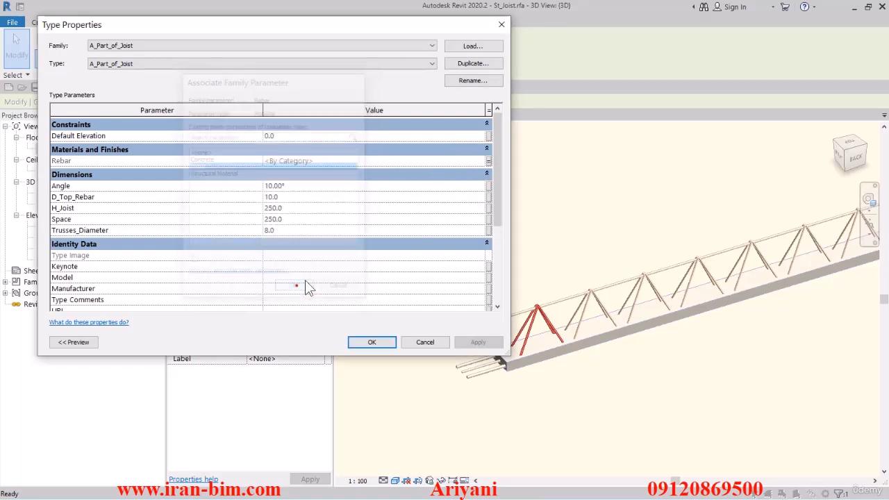
- Create an instance family parameter named Angle and associate the truss part's Angle dimension with it
click(303, 186)
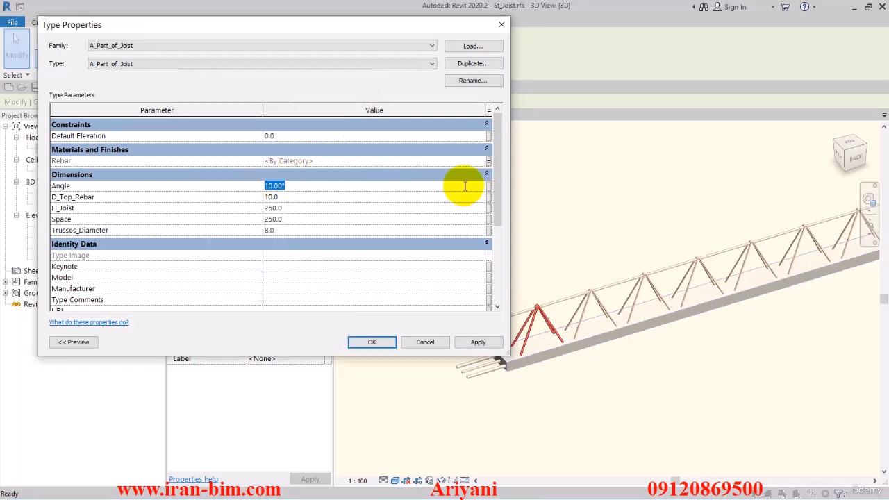
click(489, 186)
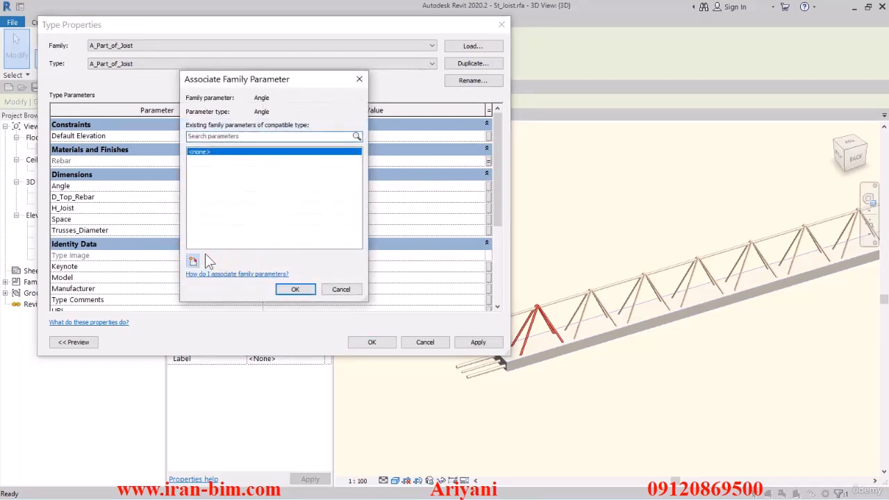
click(192, 261)
text(Angle)
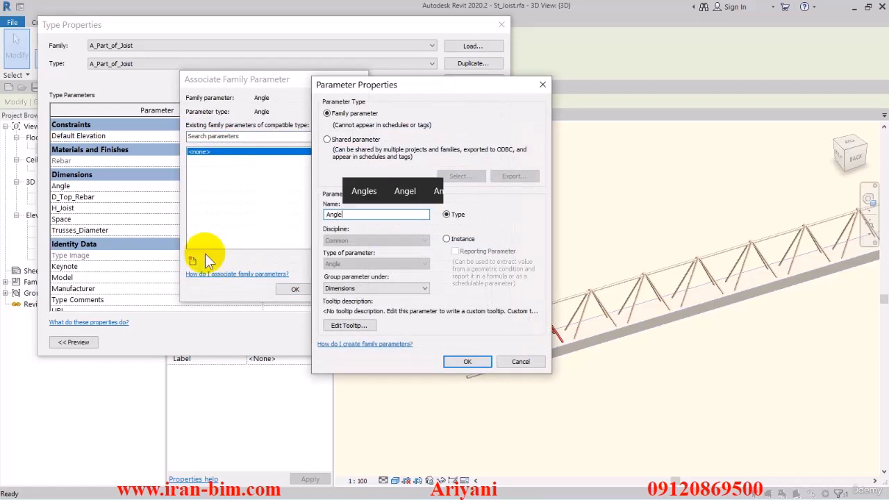
click(406, 198)
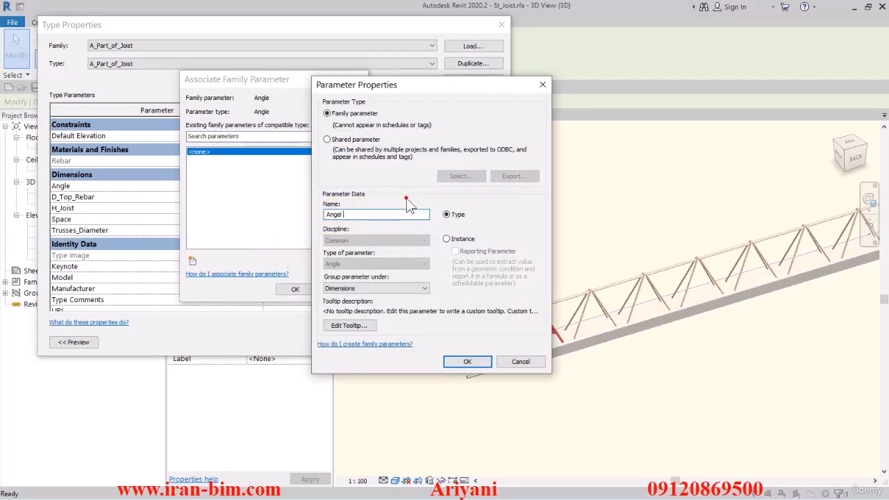
double_click(354, 214)
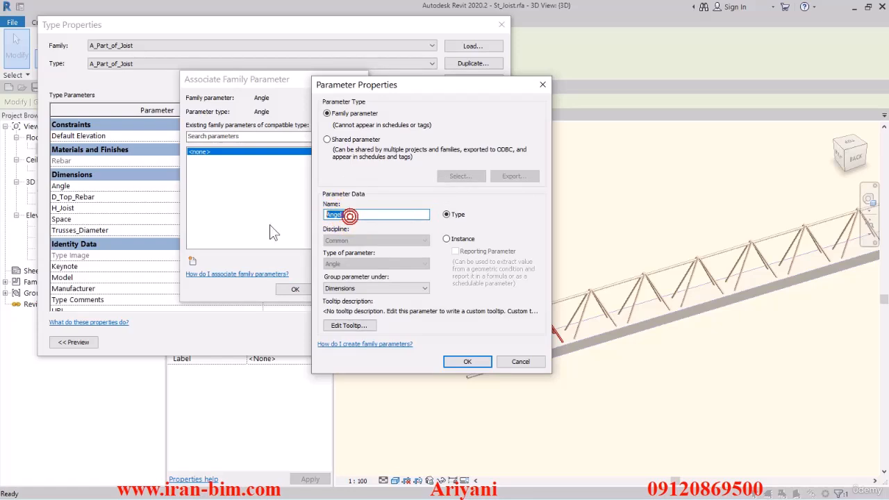
text(Angle)
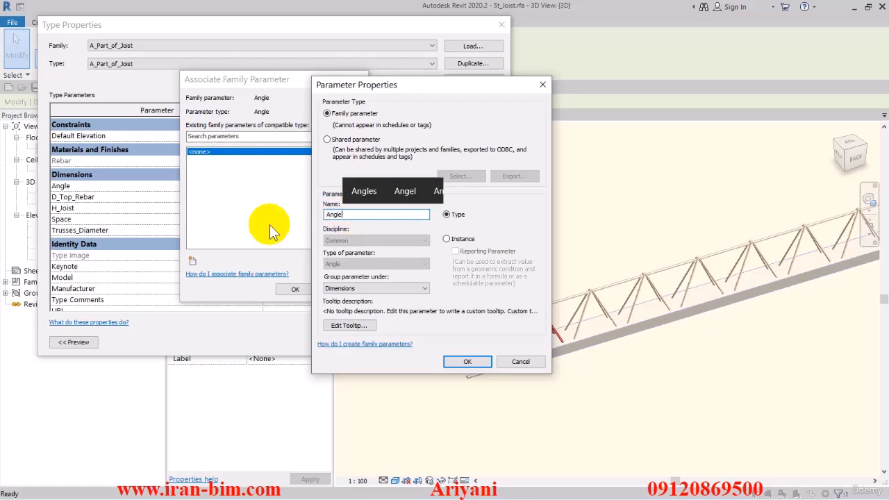
click(463, 240)
click(466, 361)
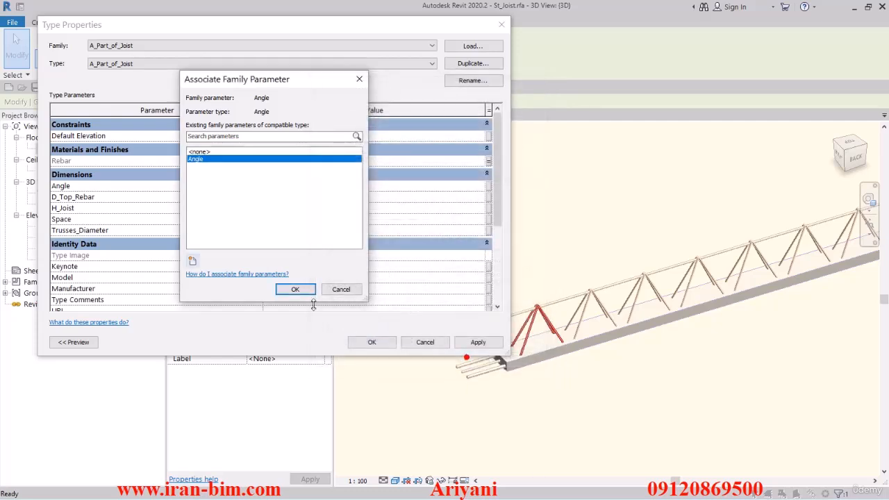
click(310, 290)
- Start a new family parameter for the D_Top_Rebar dimension and name it Distance Trusses
click(271, 197)
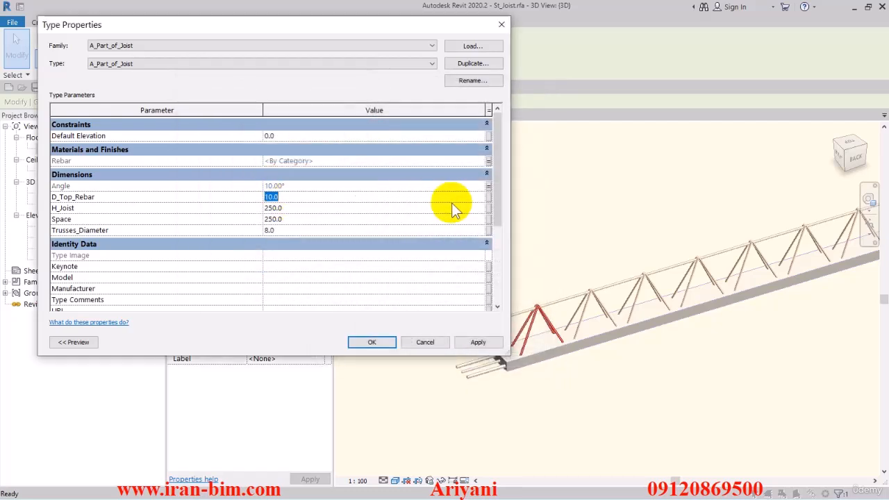
click(87, 200)
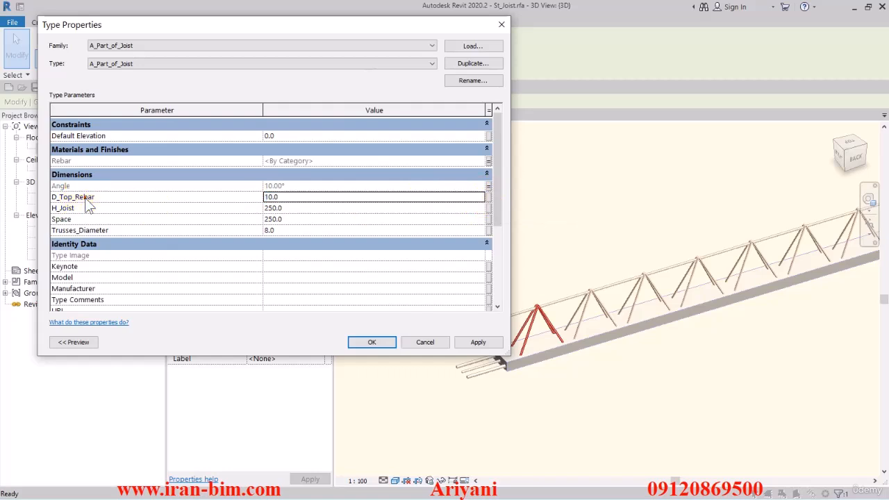
click(489, 197)
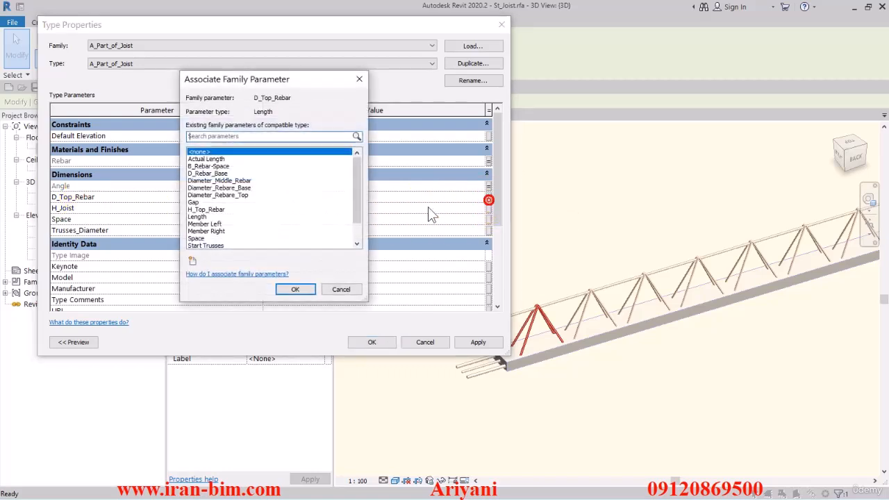
click(192, 261)
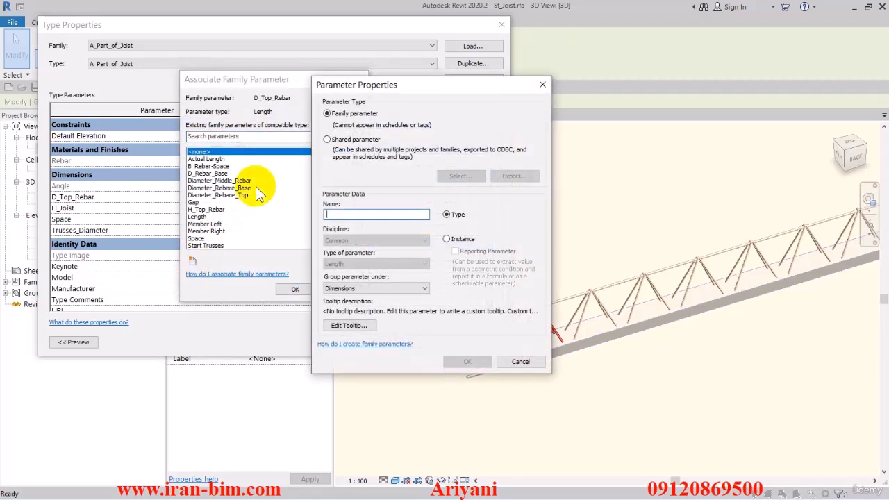
text(D)
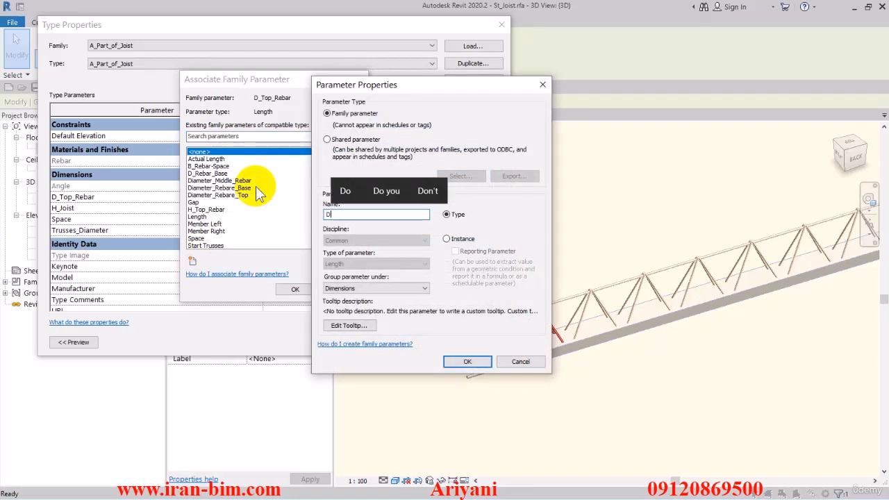
text(is)
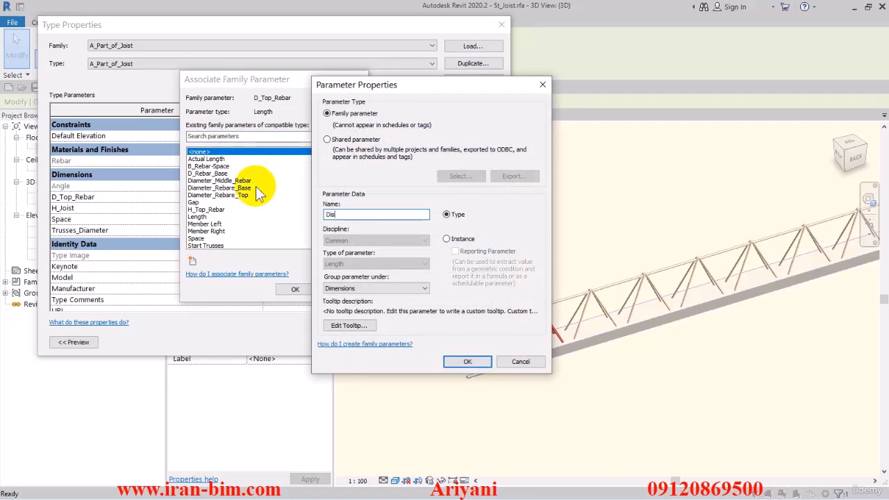
text(tan)
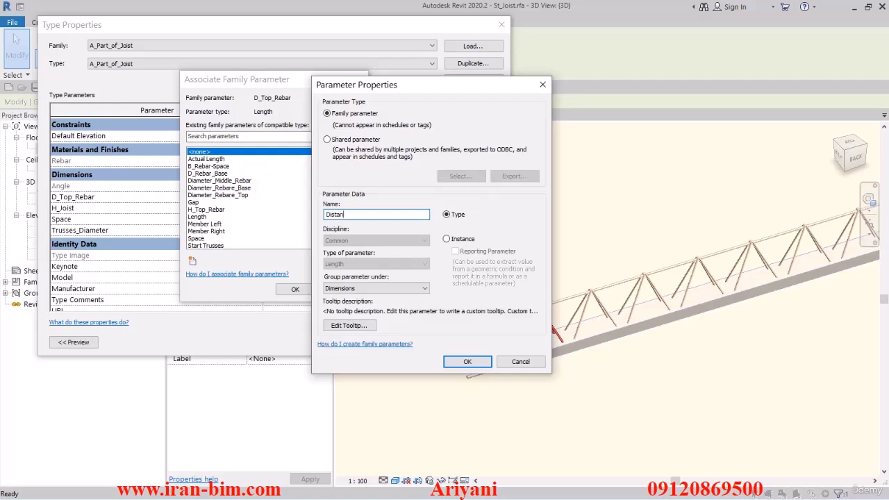
key(BackSpace)
key(BackSpace)
key(BackSpace)
key(BackSpace)
key(BackSpace)
key(BackSpace)
key(BackSpace)
key(BackSpace)
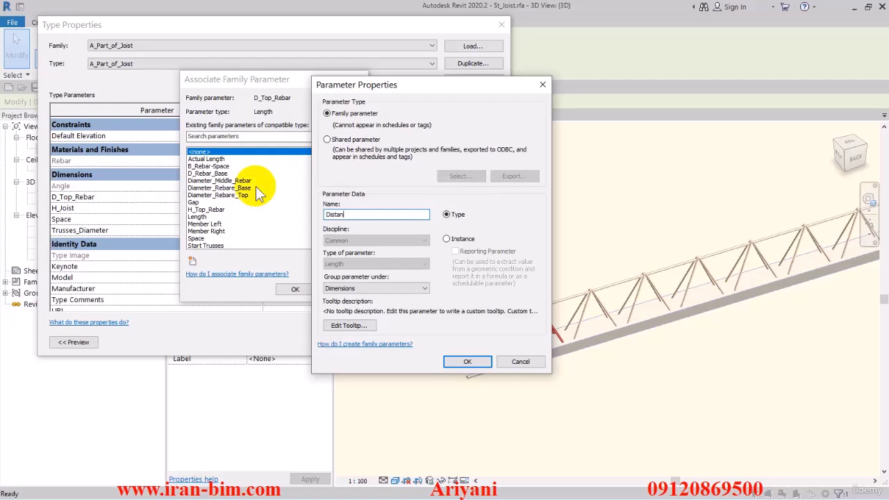
text(Dist)
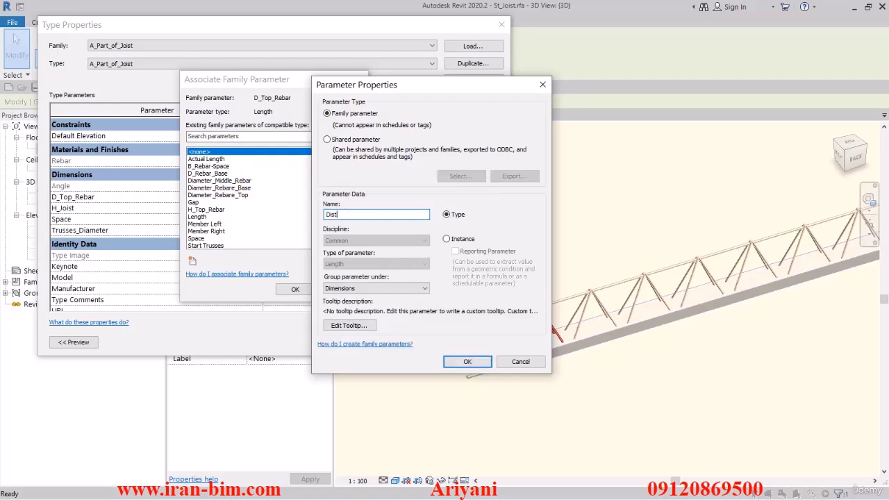
text(ance T)
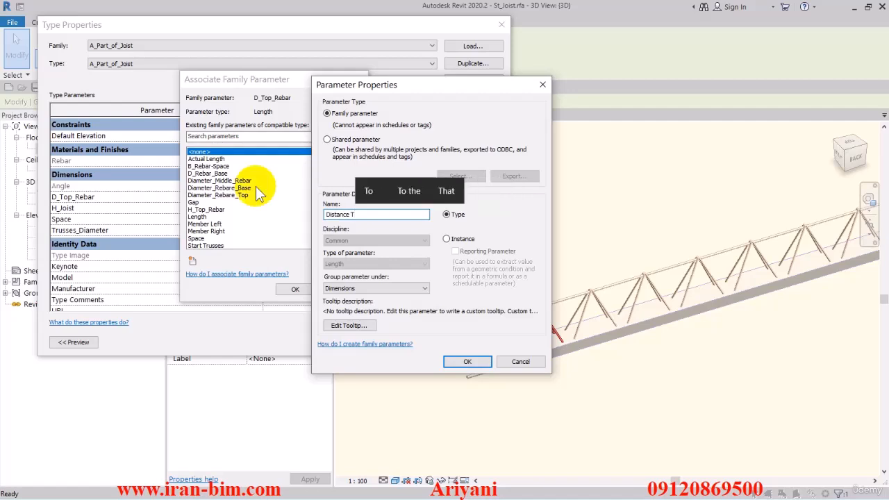
key(BackSpace)
text(Tr)
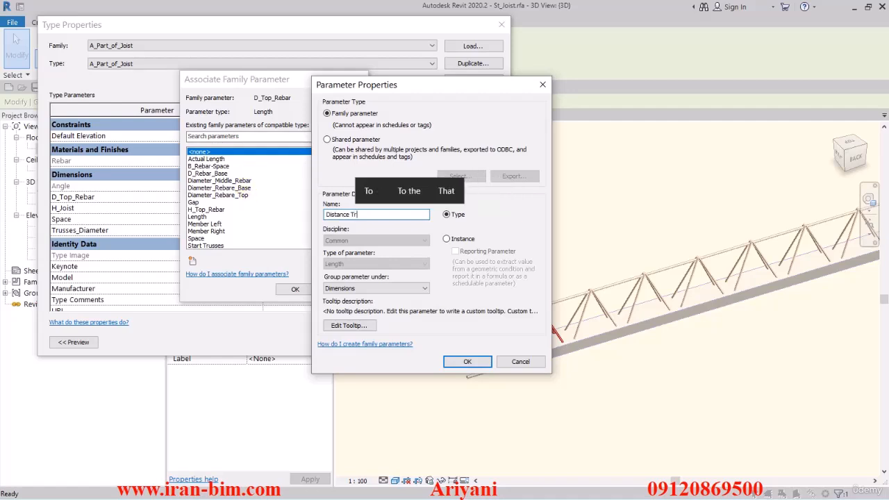
text(usses)
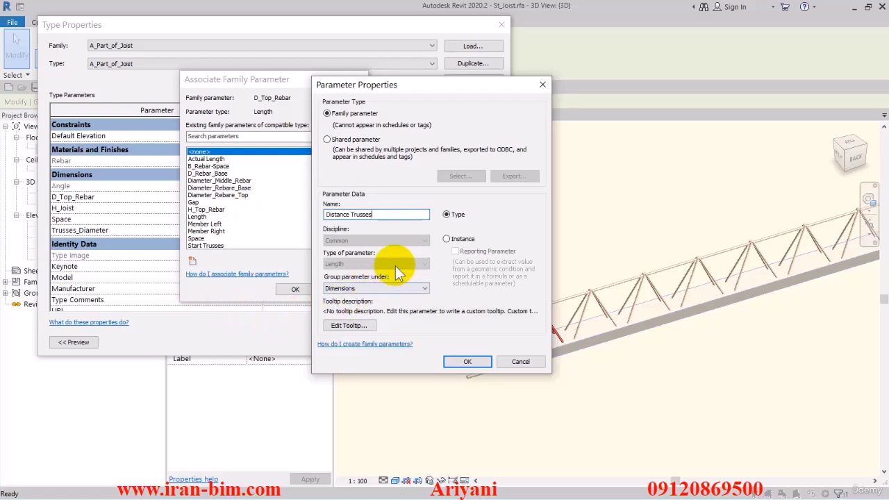
- Make Distance Trusses an instance parameter grouped under Construction and associate D_Top_Rebar with it
click(447, 238)
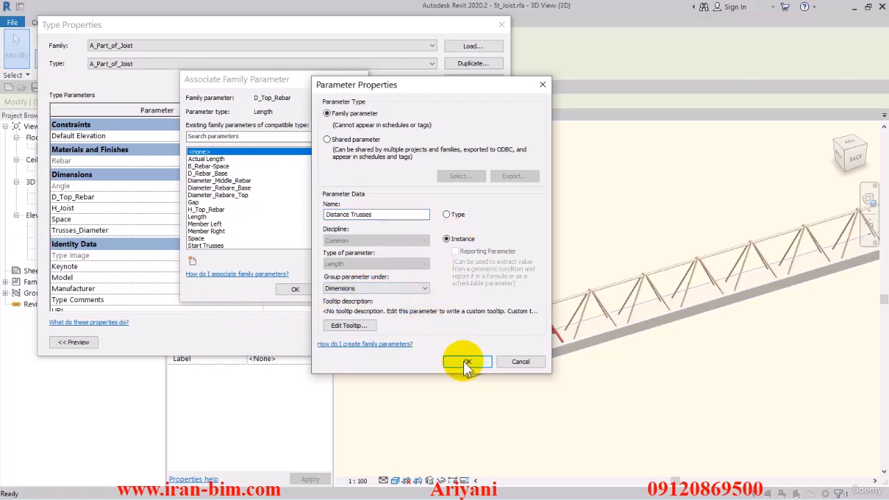
click(364, 289)
click(364, 289)
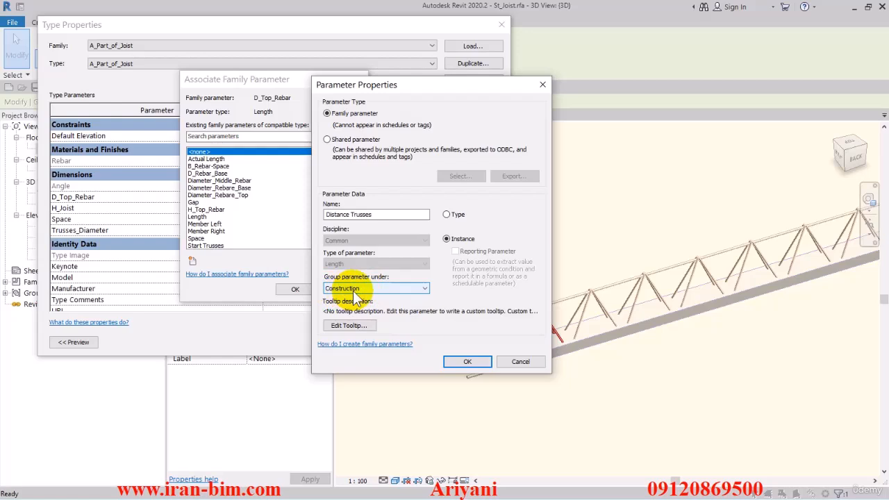
click(467, 361)
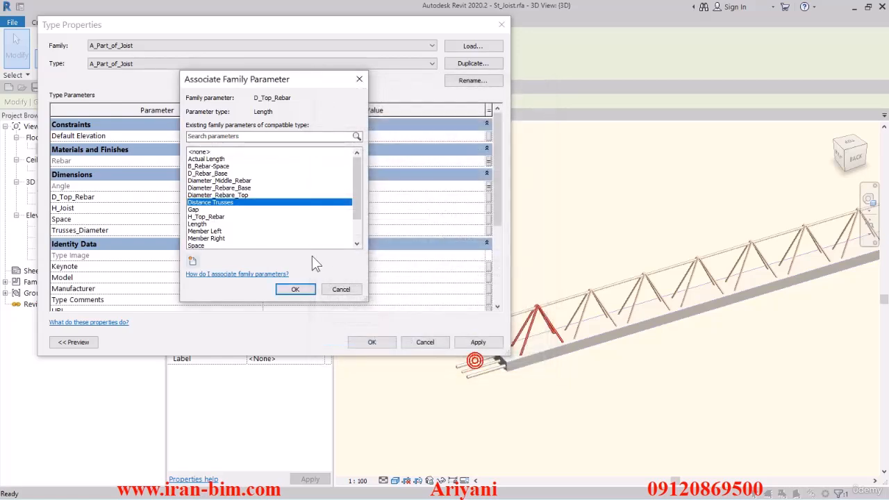
click(295, 289)
- Create an instance parameter named Space Trusses, grouped under Construction, and associate the Space dimension with it
click(95, 210)
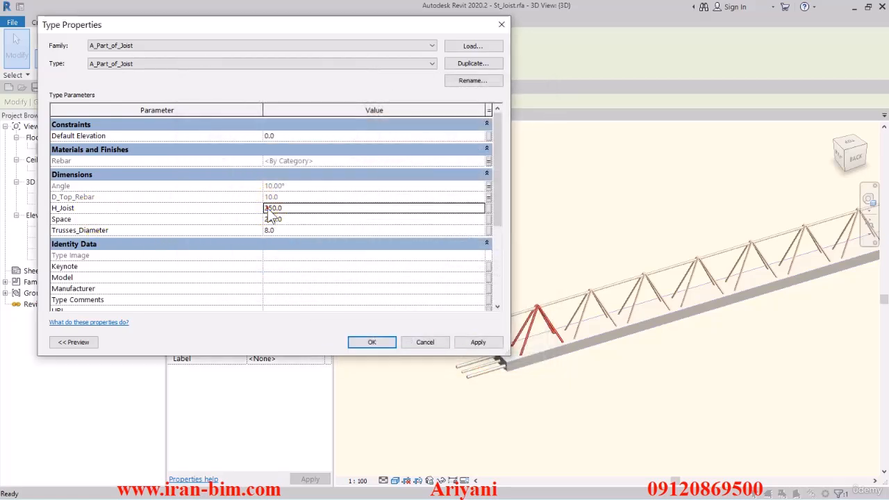
click(297, 217)
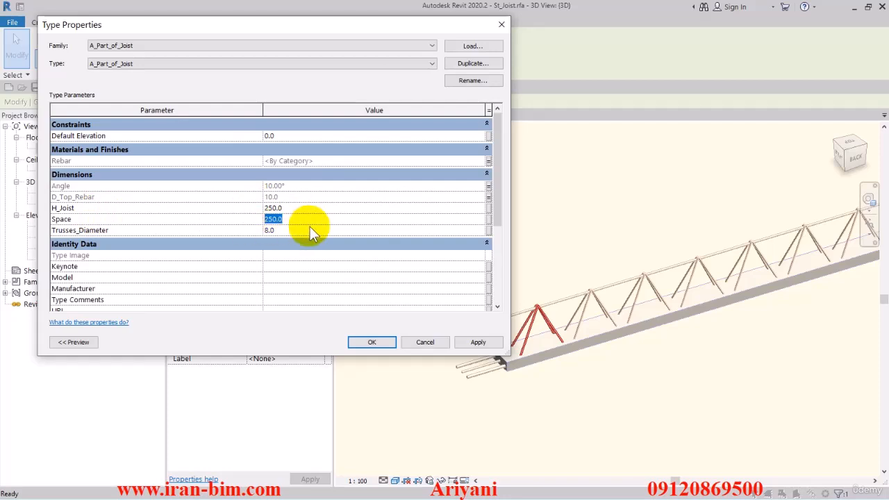
click(488, 219)
click(192, 261)
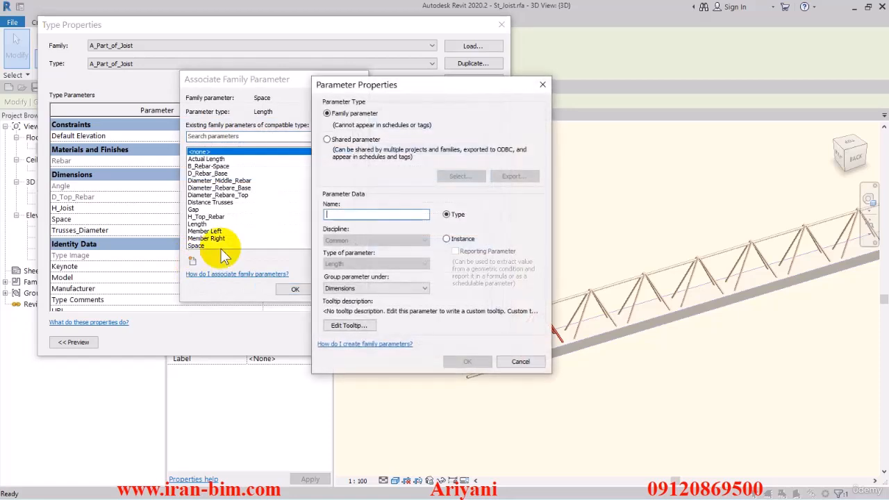
text(Spac)
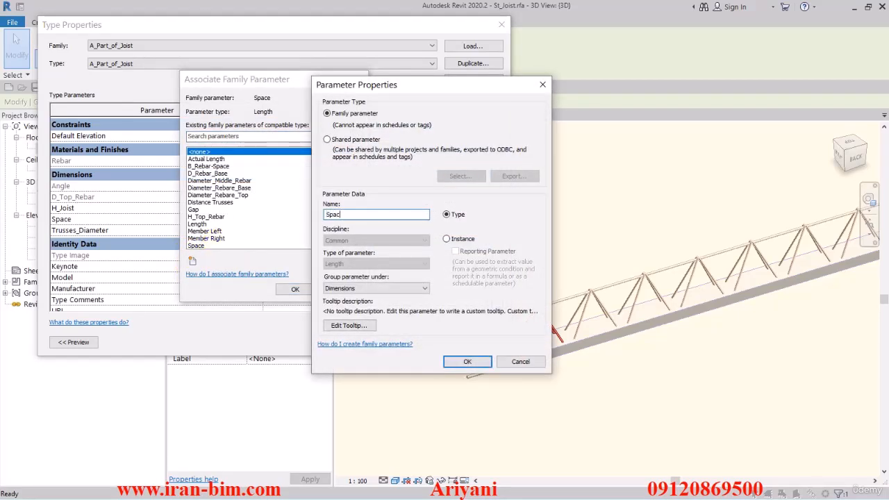
text(e T)
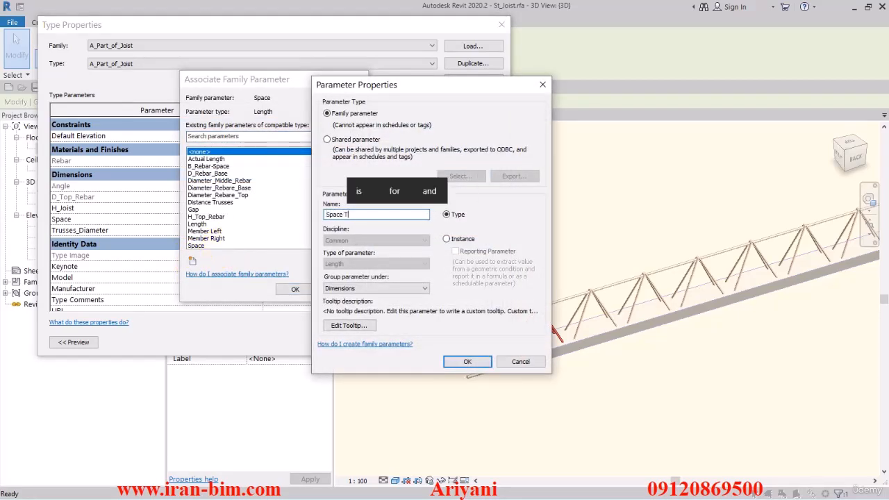
text(russes)
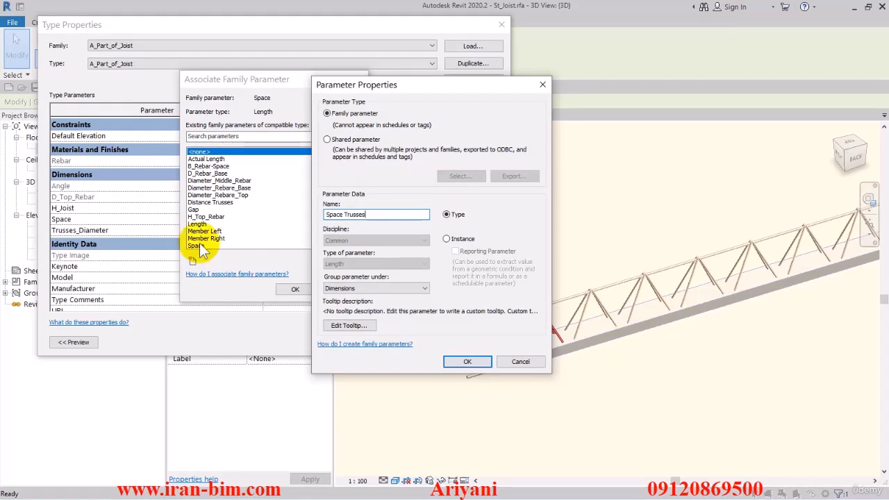
click(379, 284)
click(379, 283)
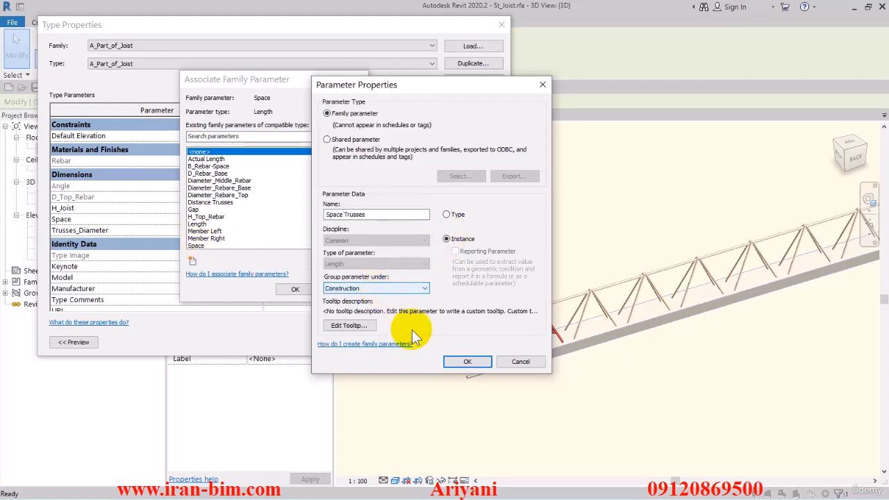
click(467, 362)
click(296, 284)
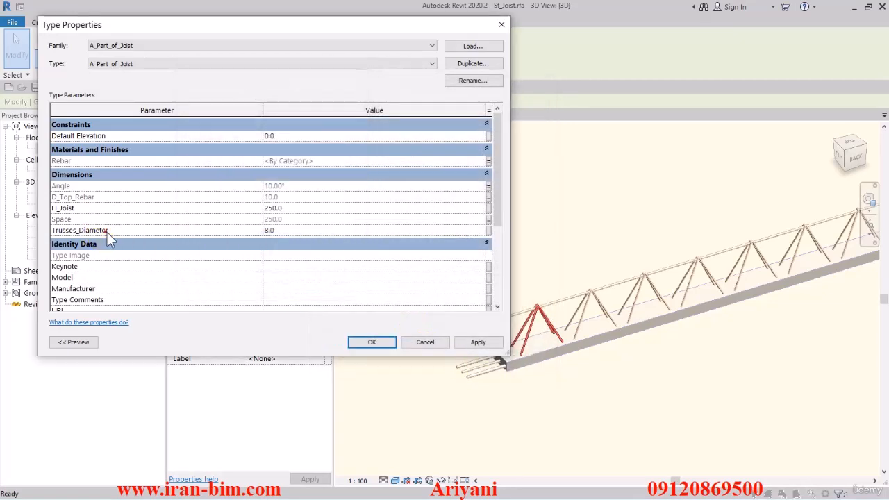
- Start a new family parameter for the Trusses_Diameter dimension and name it Trusses Rebar Diameter
click(488, 230)
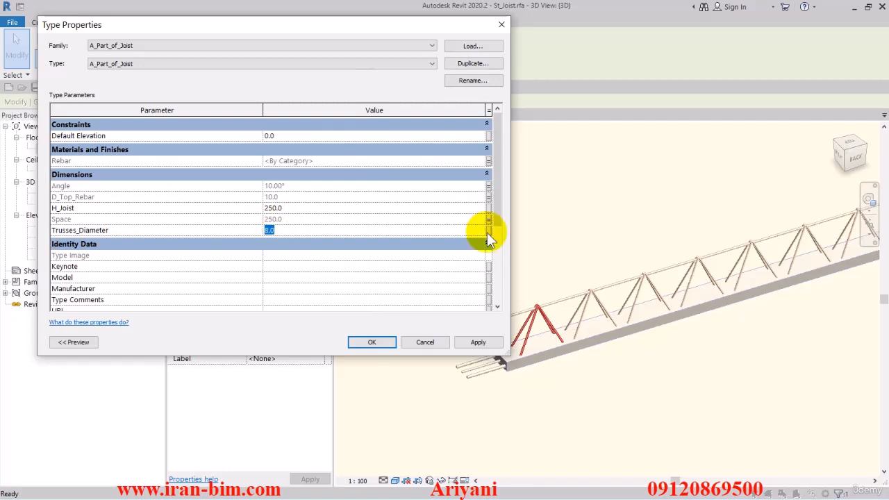
click(192, 261)
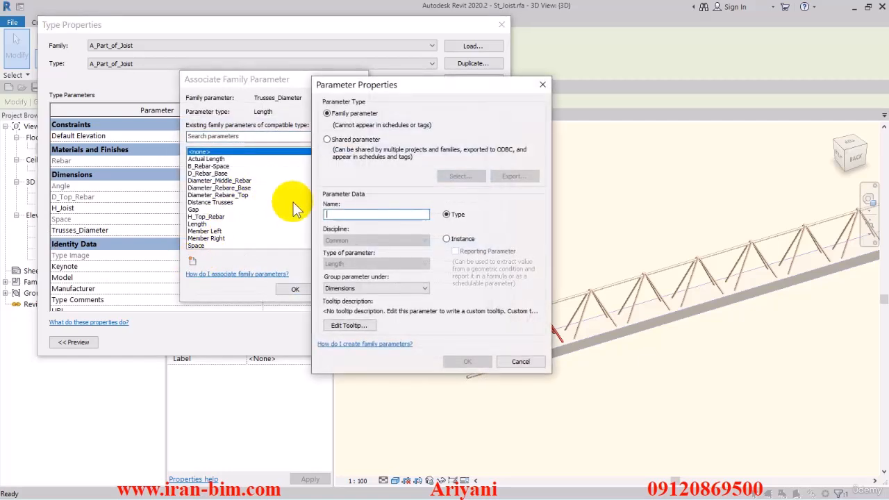
text(Trussesd Re)
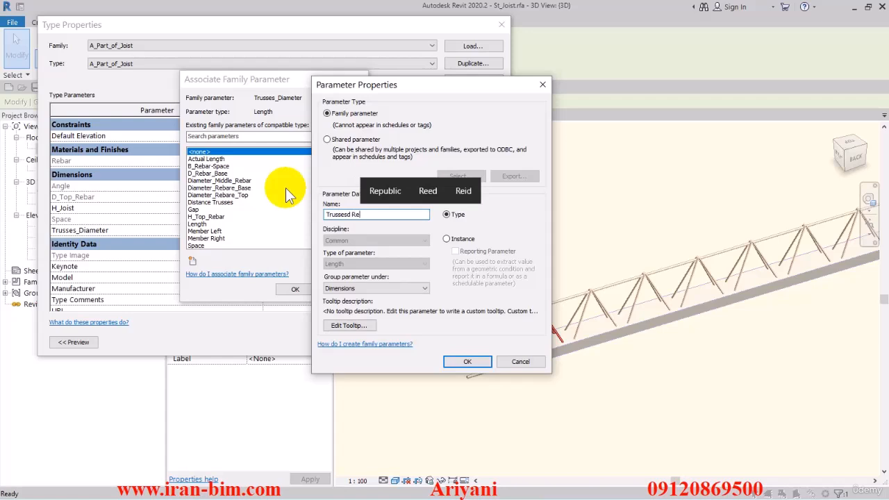
text(bar Diameter)
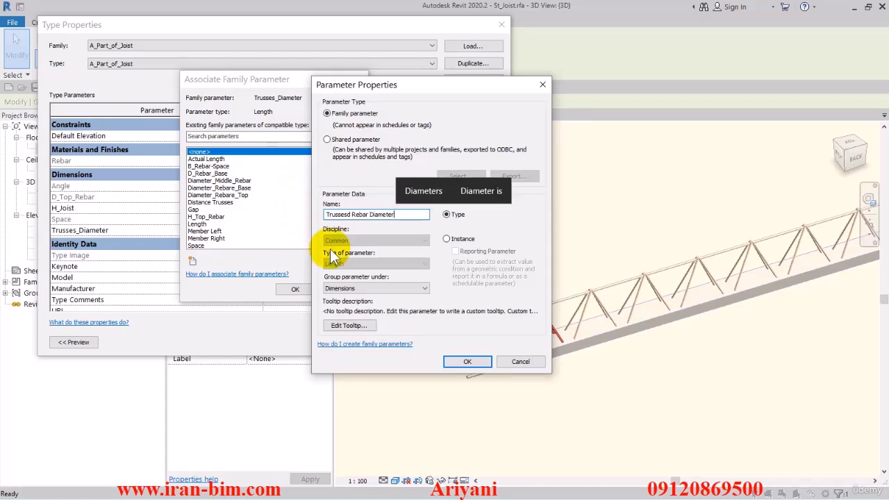
click(349, 214)
key(BackSpace)
- Associate Trusses_Diameter with the new parameter as an instance parameter grouped under Construction, and finish editing the group
click(447, 238)
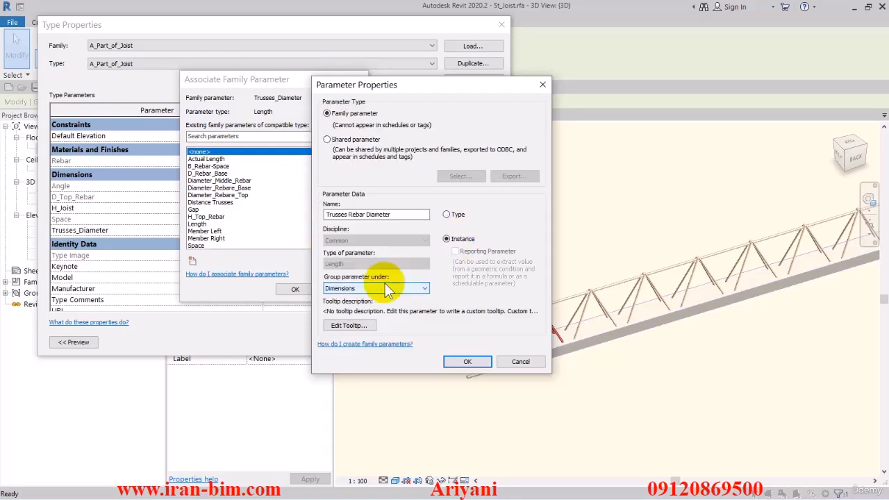
click(466, 361)
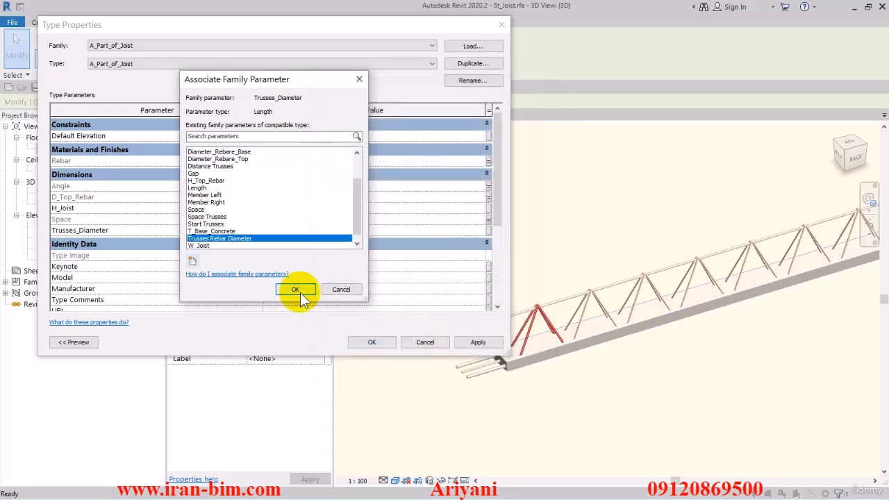
click(297, 290)
click(373, 343)
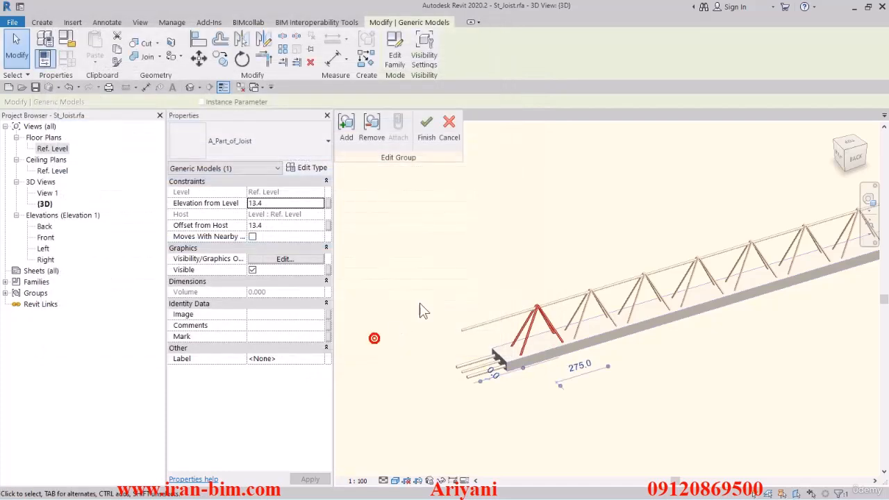
click(423, 122)
click(420, 251)
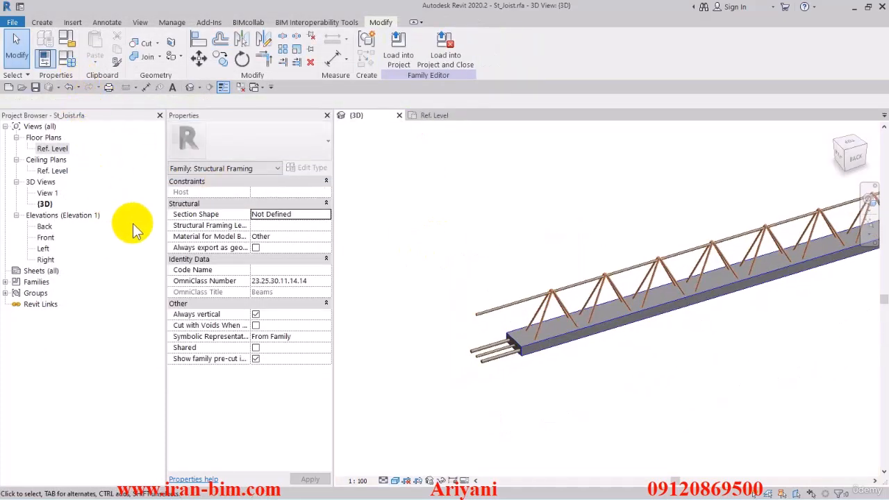
- In the Front elevation, measure the first truss's left sloping rebar from its bottom end to the apex
double_click(45, 237)
scroll(427, 346, up, 8)
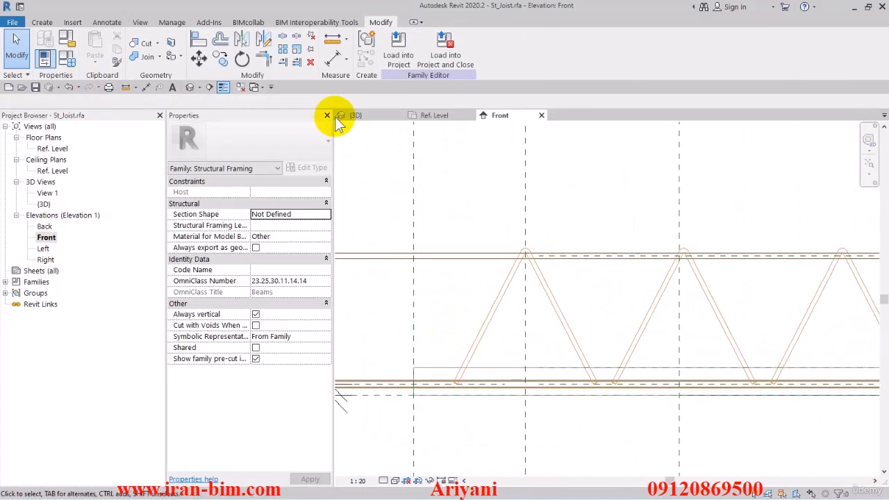
click(332, 38)
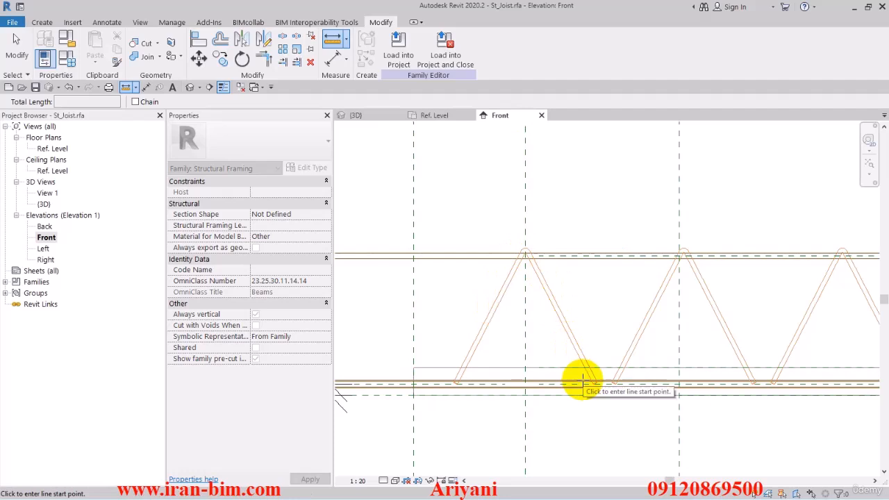
scroll(452, 379, up, 3)
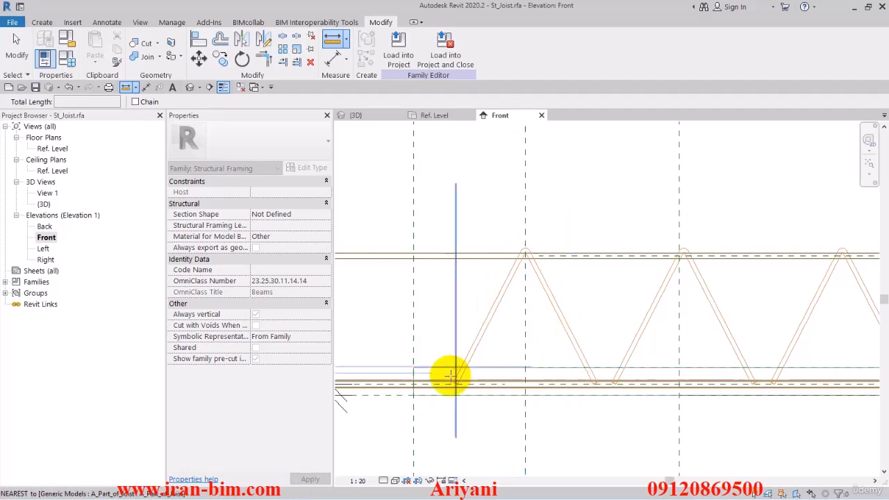
click(459, 382)
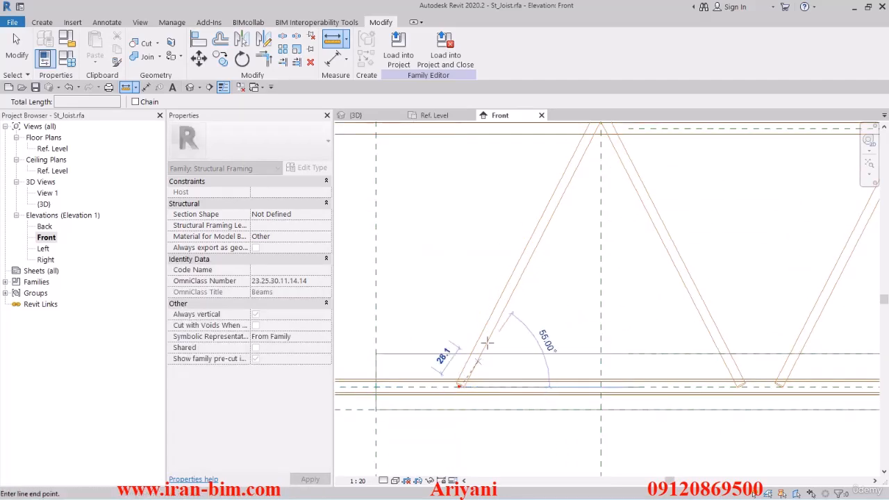
middle_drag(506, 262, 520, 290)
scroll(526, 208, up, 3)
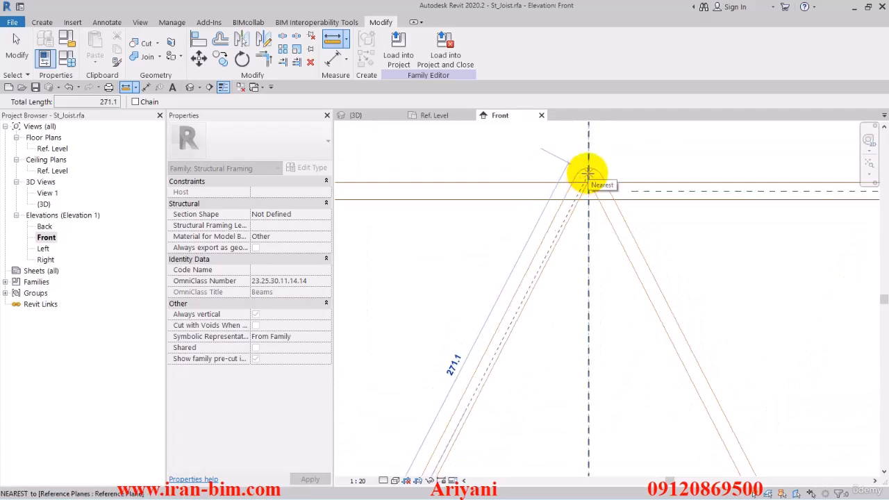
click(589, 173)
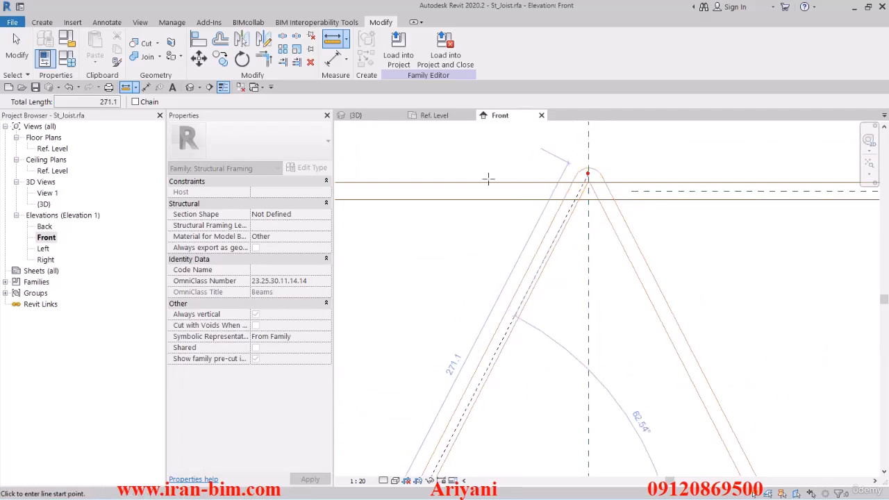
drag(60, 101, 122, 114)
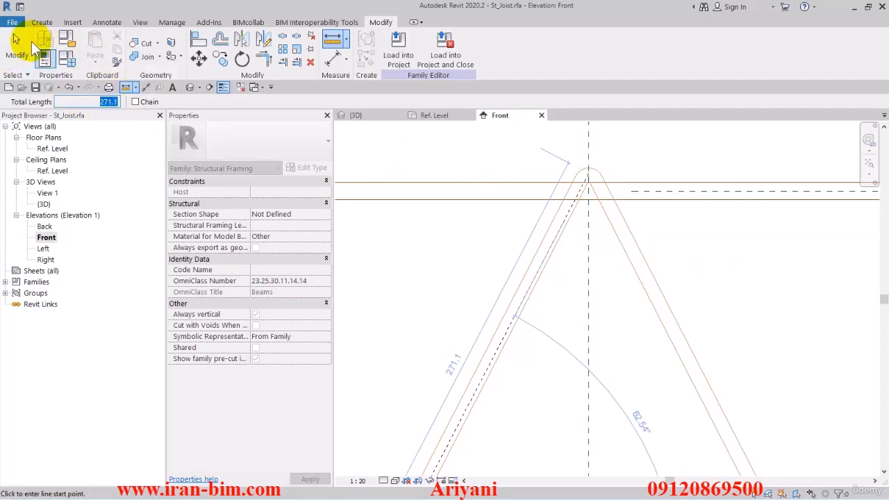
click(17, 49)
- Return to the 3D view and start a new parameter in the family types named Length Trusses Rebar
click(190, 87)
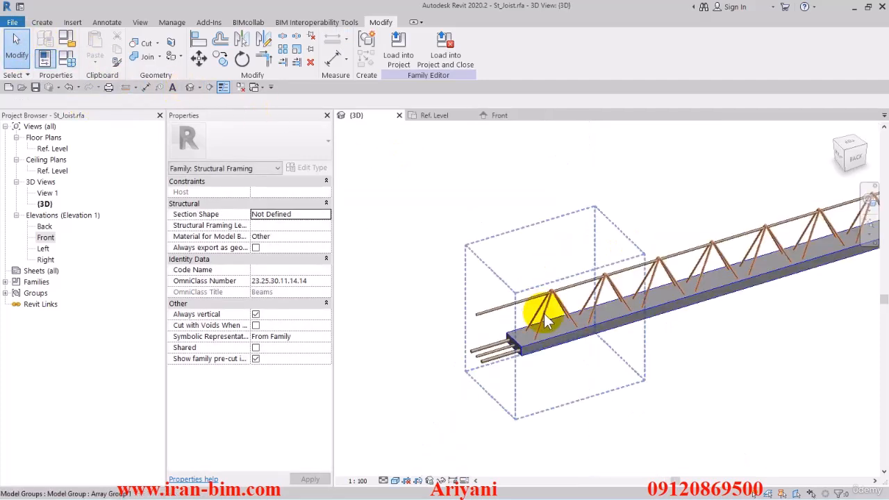
click(68, 59)
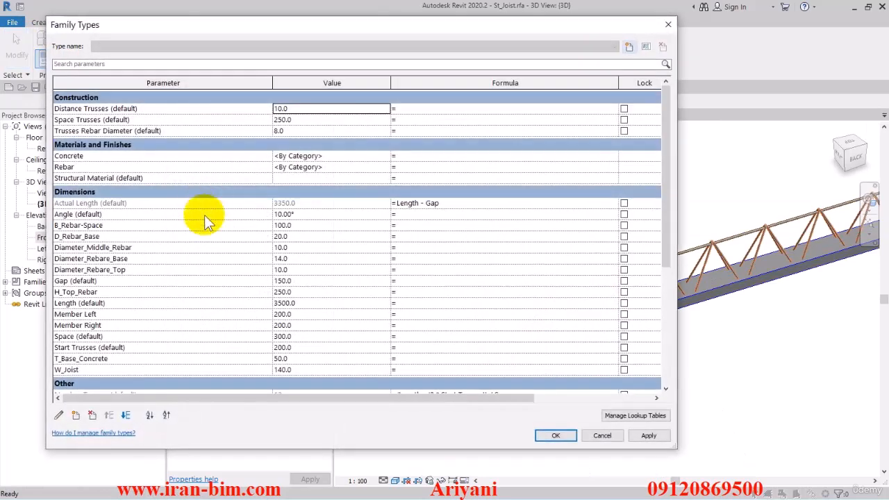
click(75, 414)
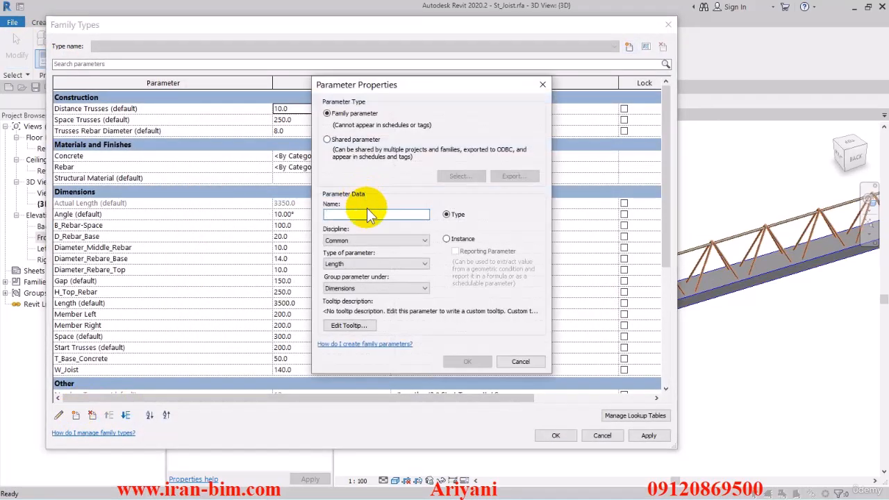
text(Le)
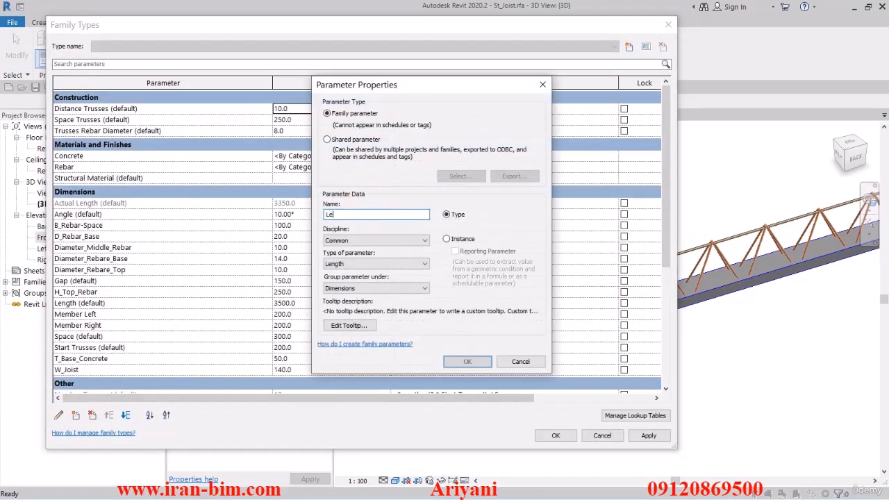
text(n)
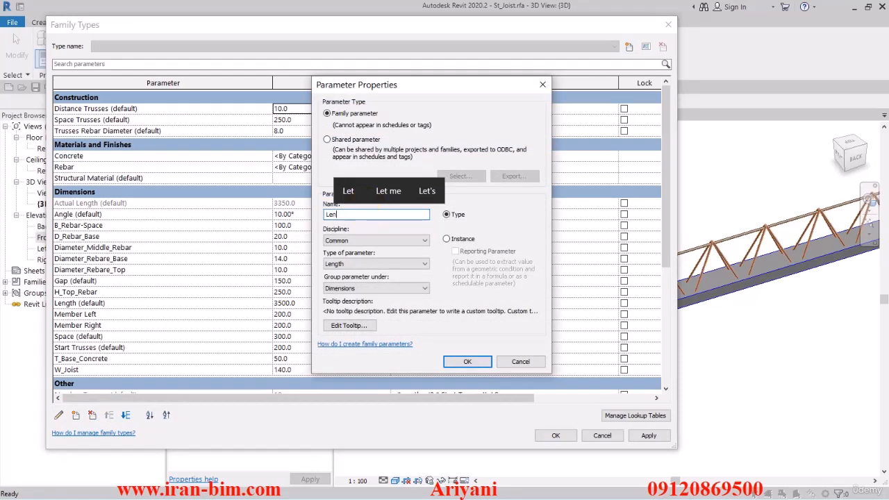
key(BackSpace)
key(BackSpace)
key(BackSpace)
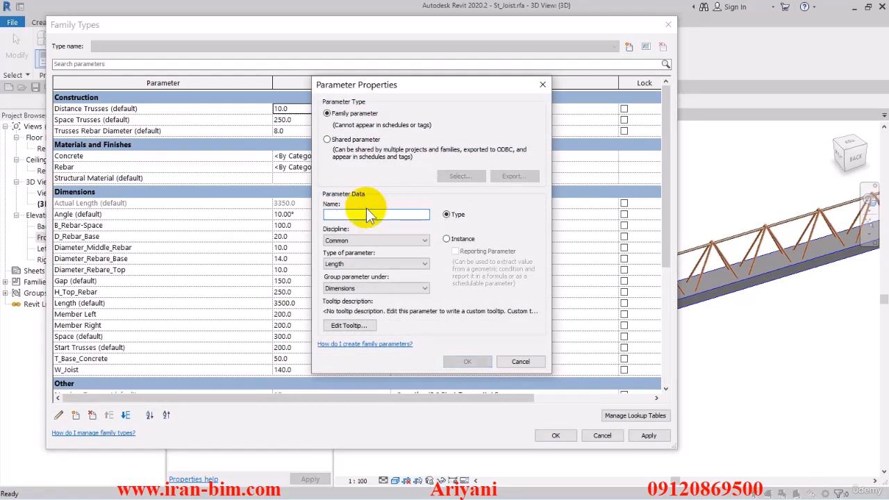
text(Length)
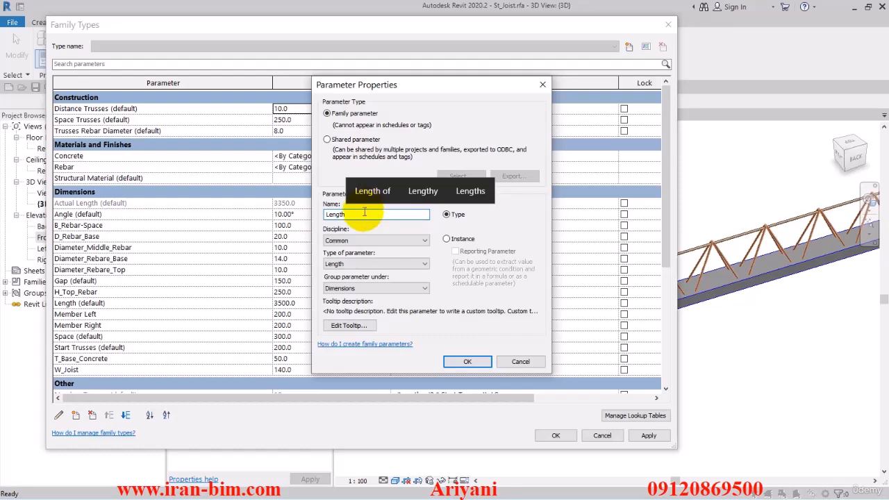
text(Truss)
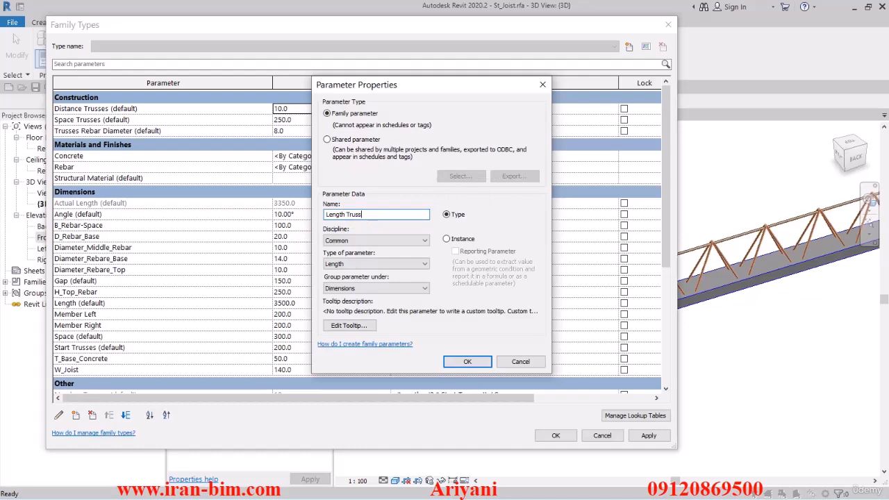
text(e)
key(BackSpace)
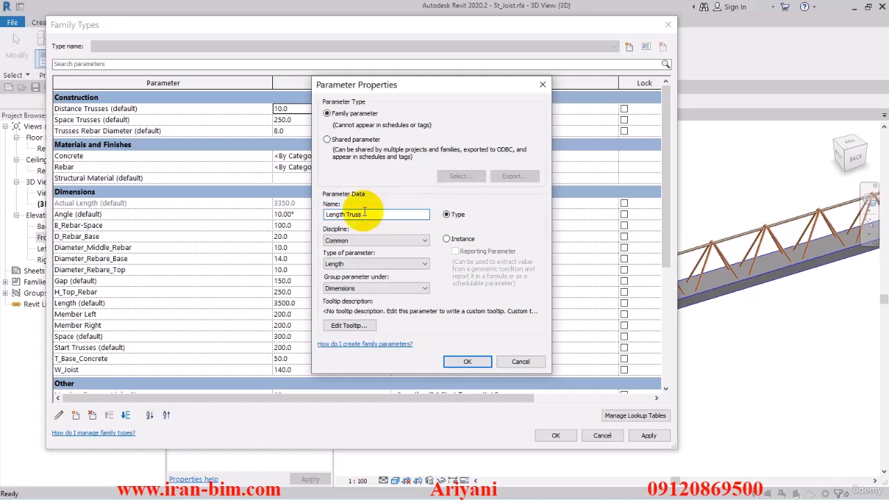
text(es Reba)
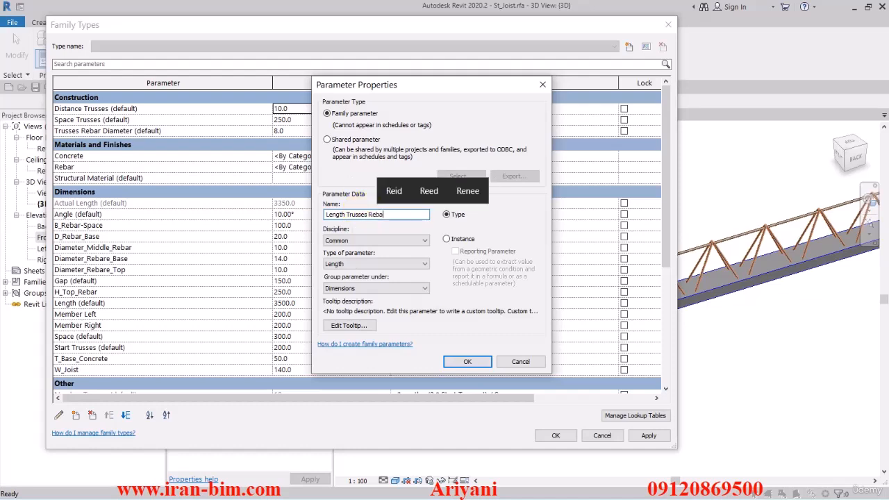
text(r)
- Make Length Trusses Rebar an instance length parameter grouped under Construction and create it
click(388, 266)
click(387, 266)
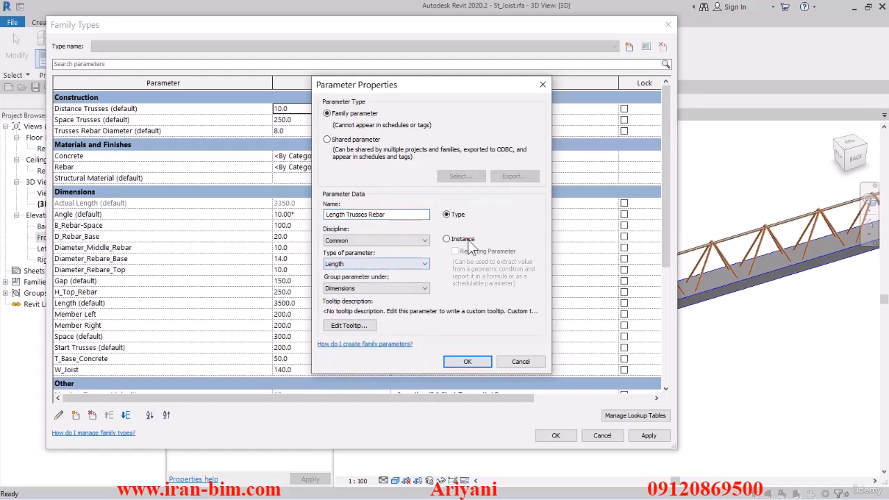
click(446, 238)
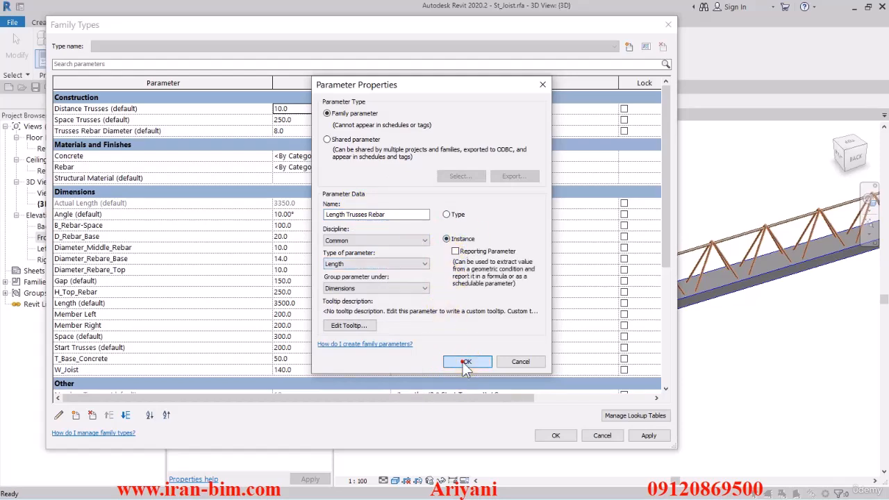
click(380, 288)
click(377, 285)
scroll(377, 284, up, 2)
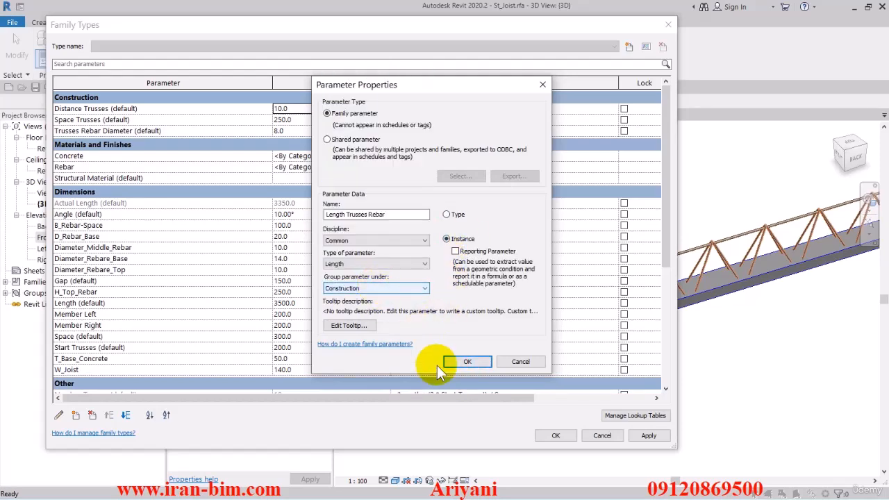
click(460, 363)
- Set Length Trusses Rebar to 1084.0 and apply the family type changes
click(155, 130)
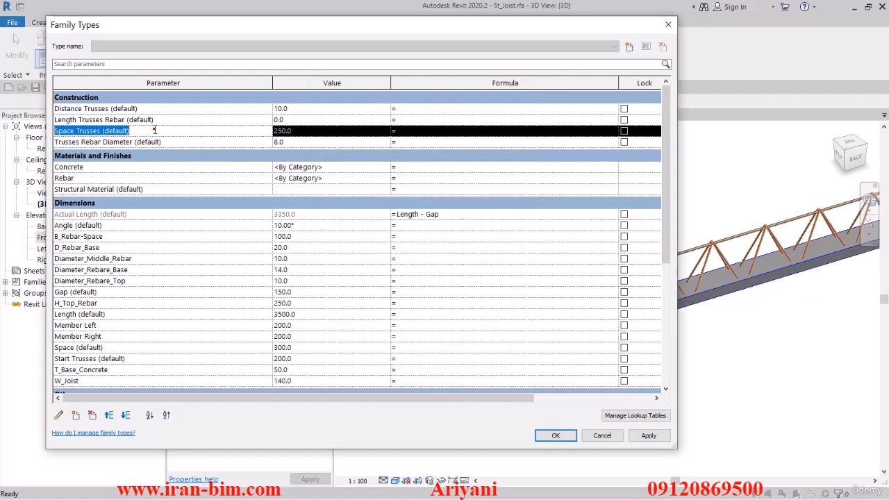
click(76, 120)
click(309, 122)
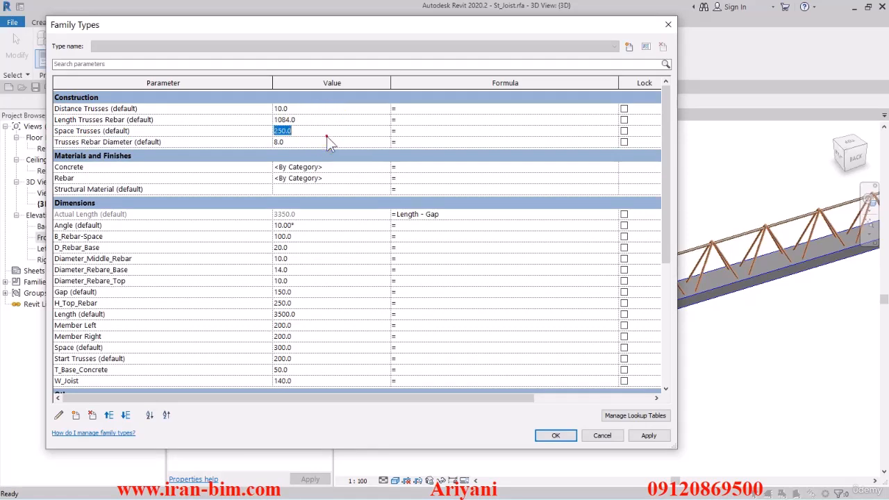
click(303, 133)
click(647, 438)
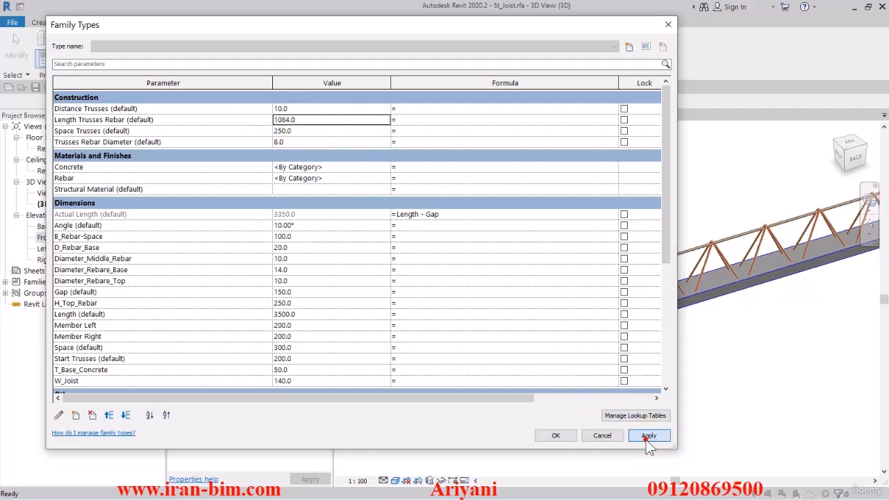
click(548, 435)
- Close the family types and measure the first truss's left sloping rebar again in the Front elevation, from bottom end to apex
click(538, 336)
scroll(537, 326, up, 2)
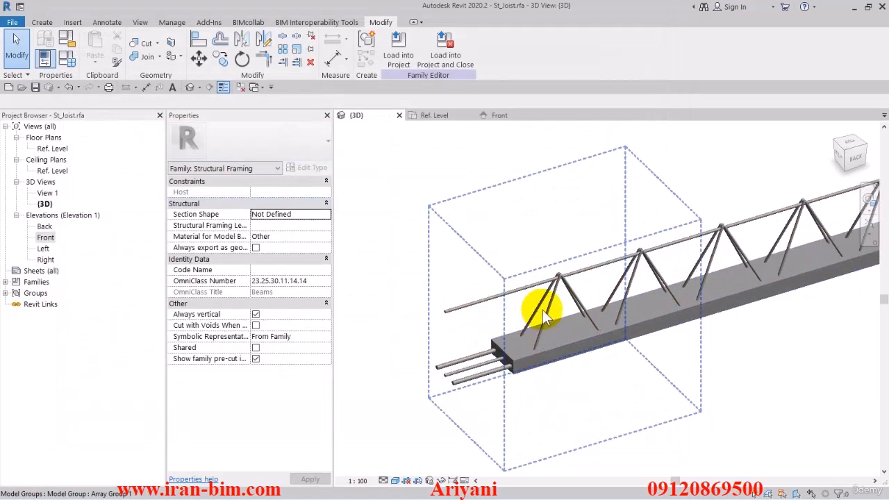
click(497, 116)
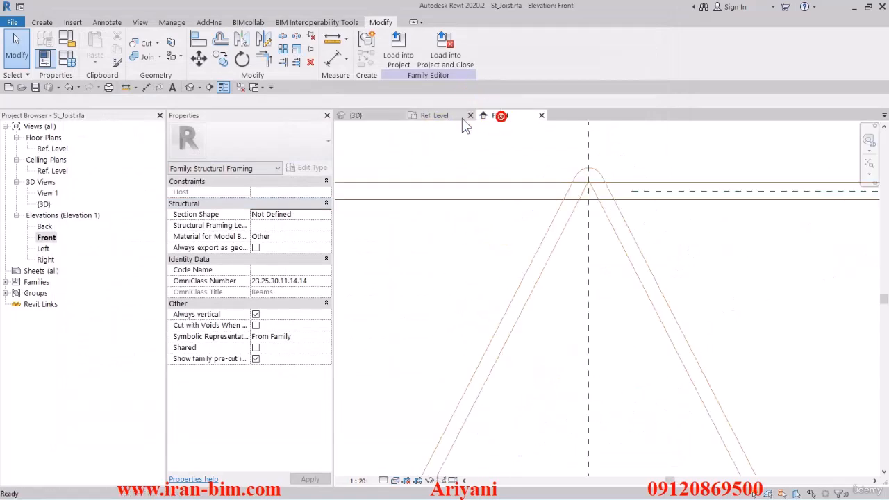
click(335, 39)
scroll(446, 407, up, 2)
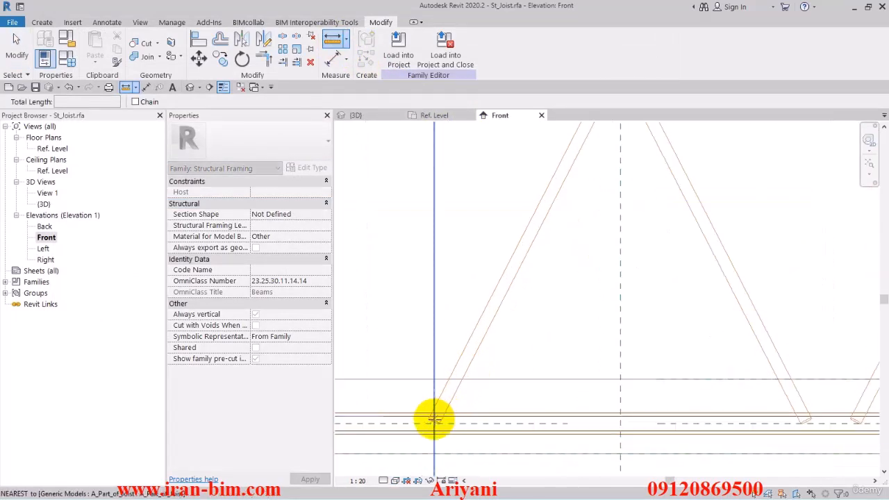
click(434, 422)
middle_drag(537, 211, 482, 311)
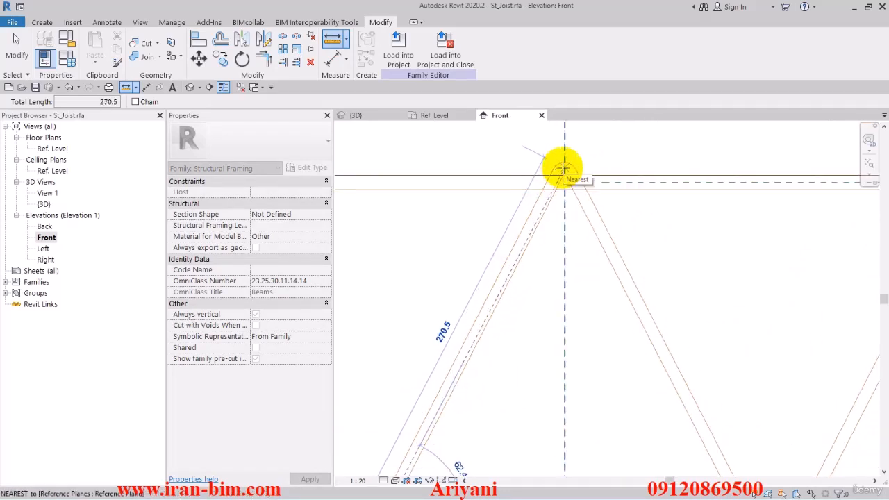
click(563, 169)
scroll(562, 169, down, 2)
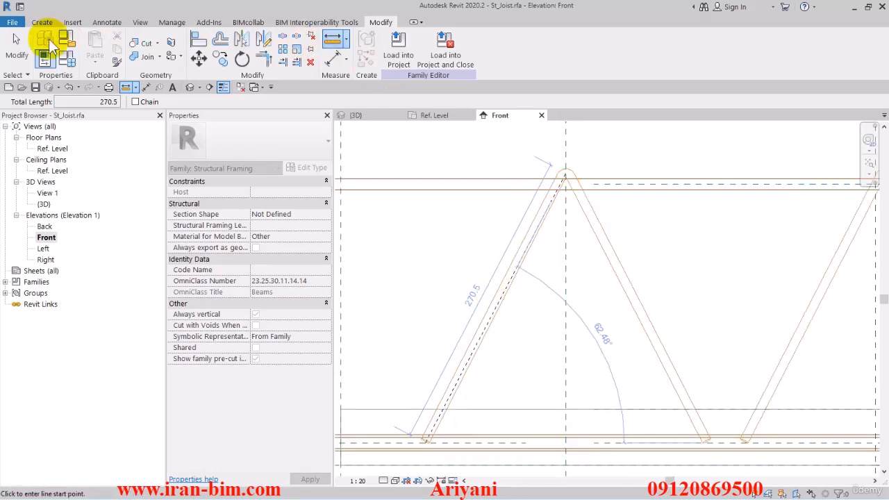
key(Escape)
key(Escape)
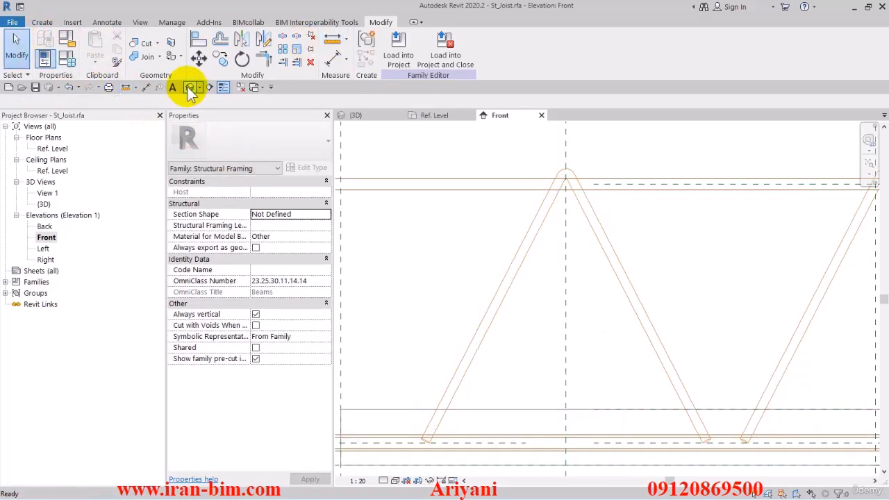
- Return to the 3D view and check the truss array group and the Construction values in the family types
click(188, 87)
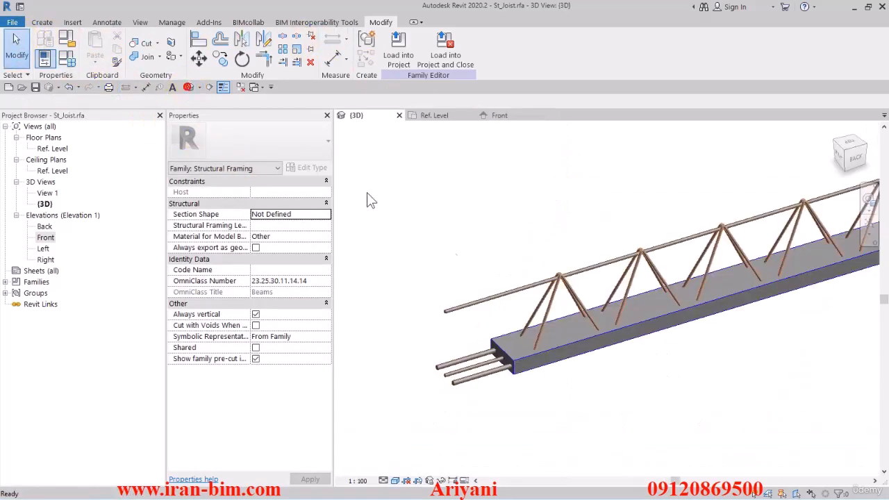
click(554, 291)
scroll(506, 311, down, 2)
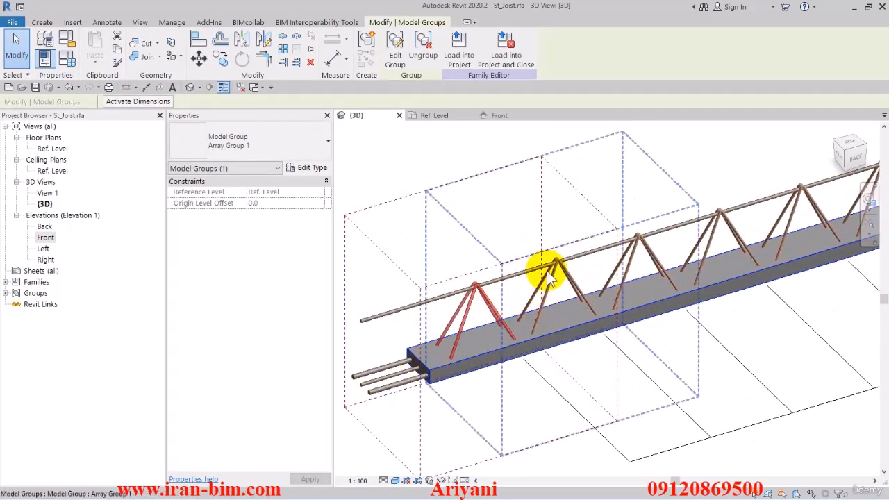
scroll(472, 189, down, 1)
click(479, 190)
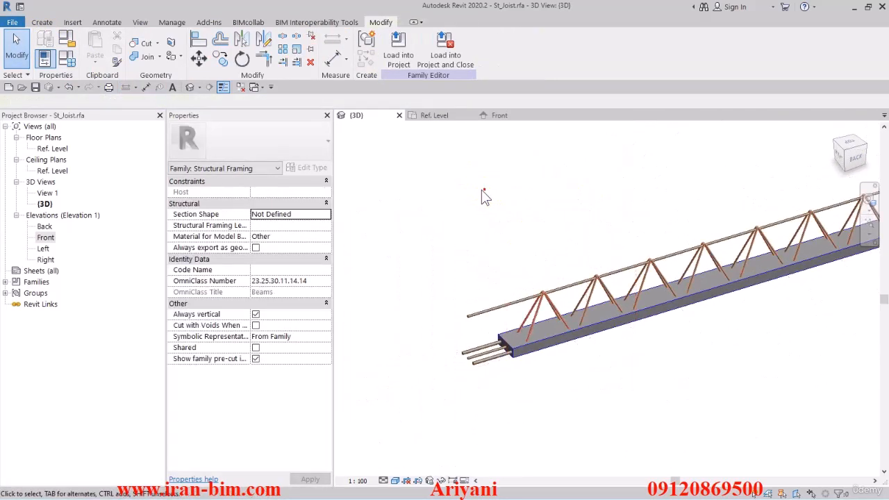
click(70, 59)
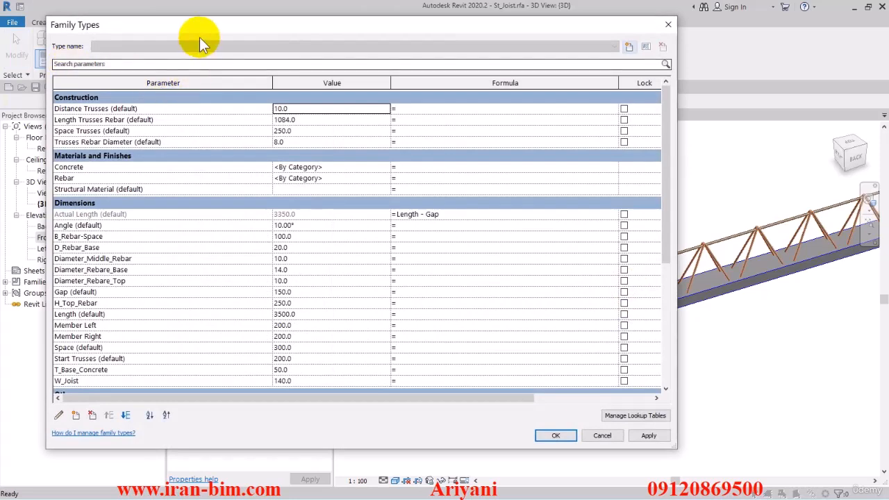
click(556, 436)
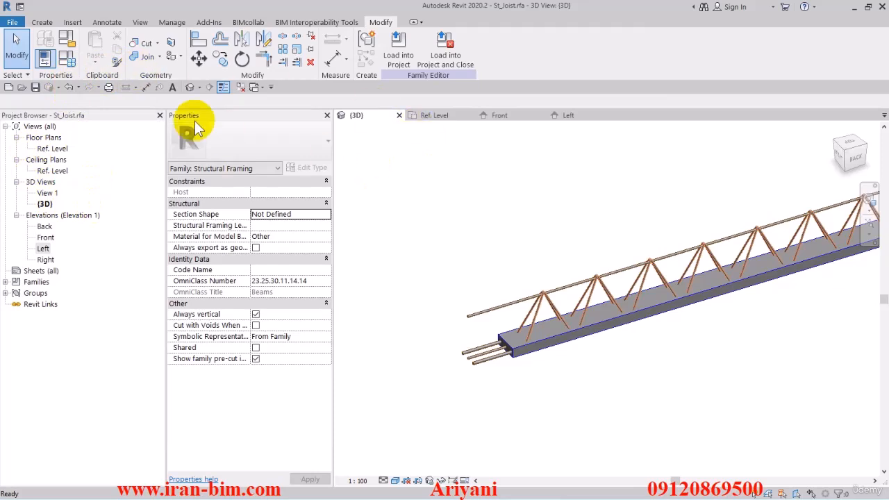
- Start a new family parameter in the family types named Base Rebar
click(76, 56)
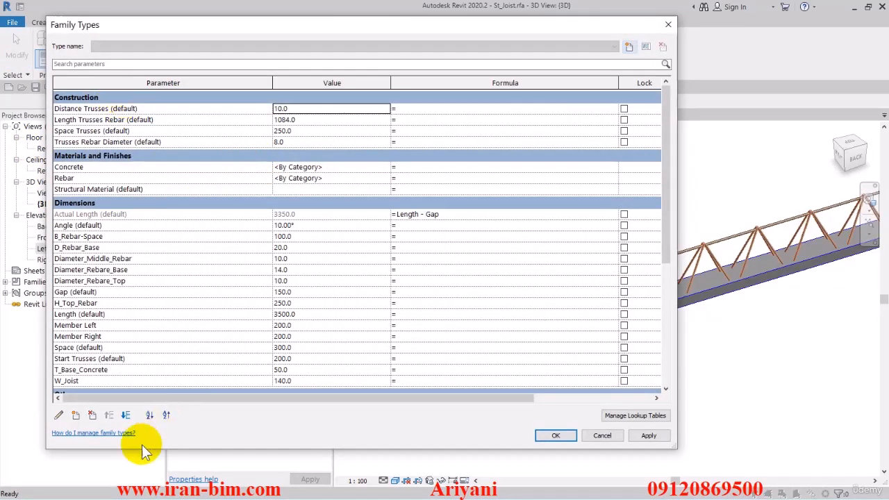
click(75, 414)
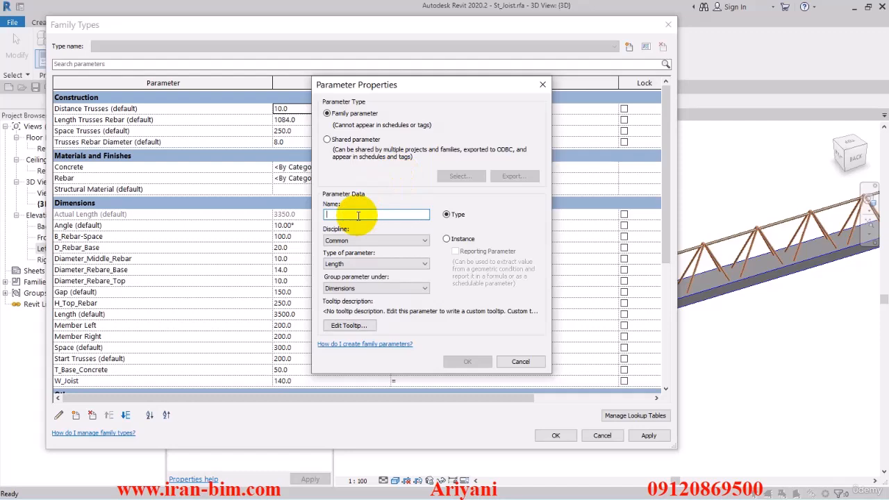
text(Base )
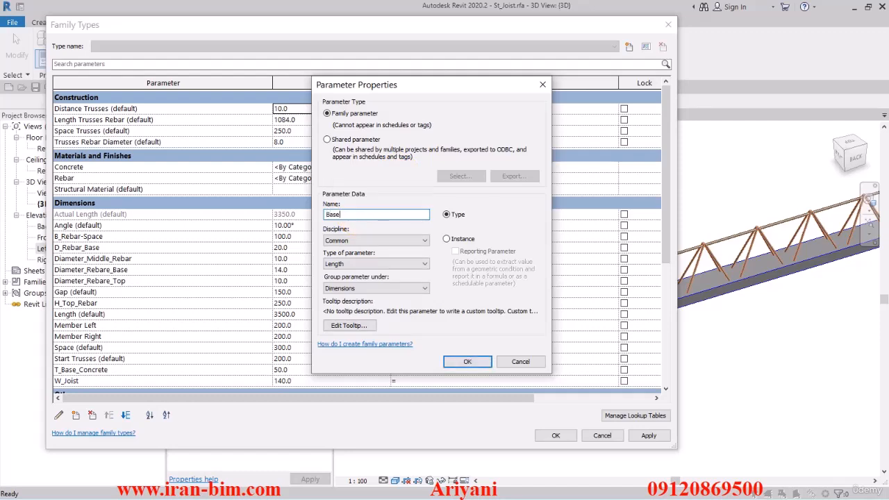
text(Rebar)
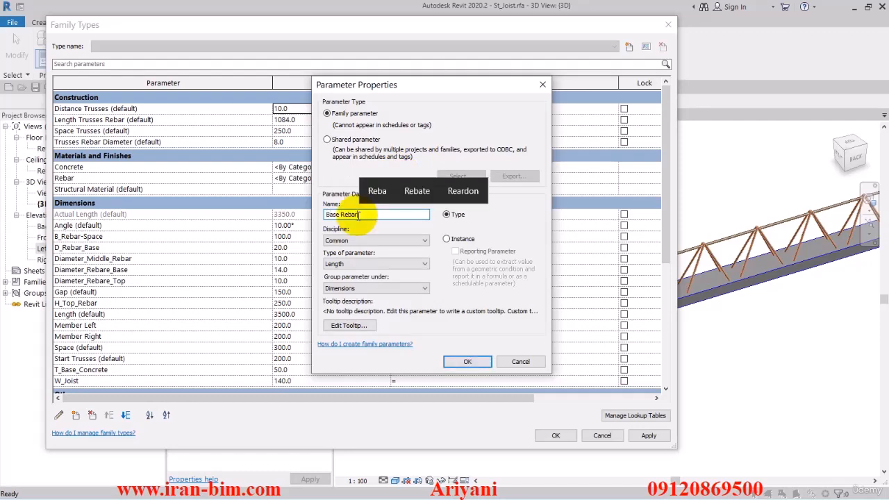
- Create Base Rebar as an instance Number parameter grouped under Constraints, and fit the Parameter column to its contents
click(345, 264)
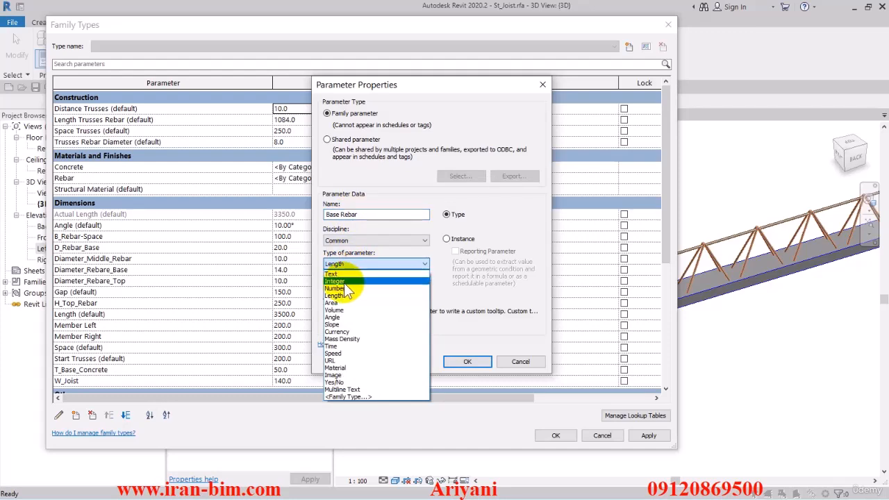
click(345, 287)
click(448, 239)
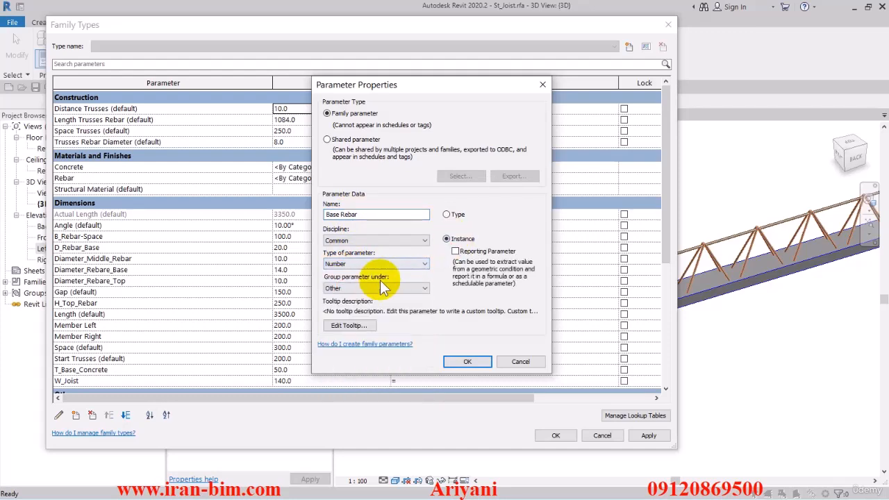
click(380, 288)
click(376, 286)
key(c)
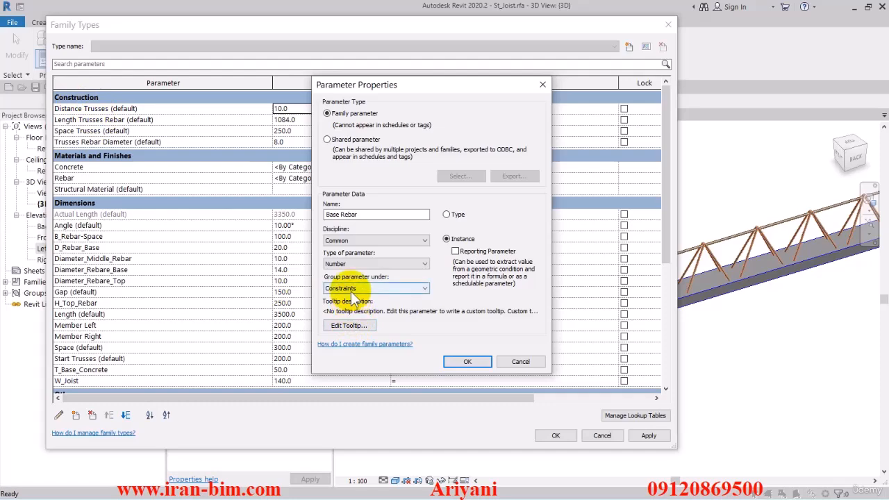
click(465, 362)
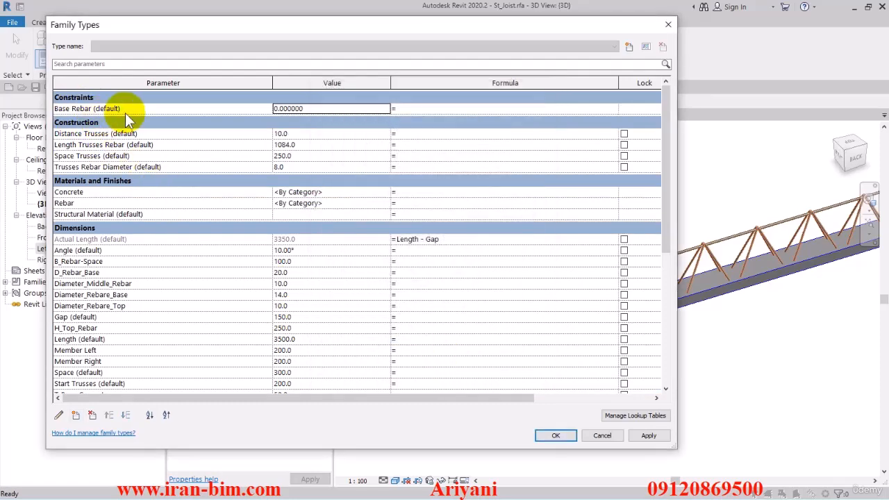
double_click(273, 83)
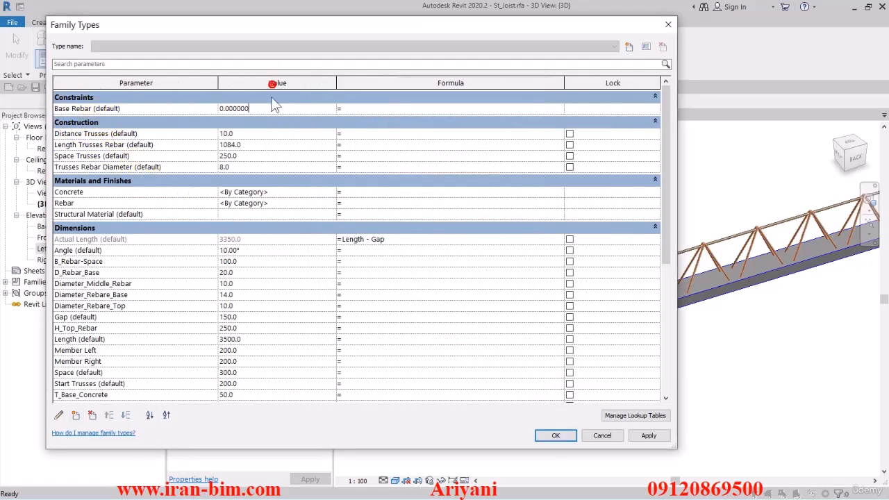
click(363, 109)
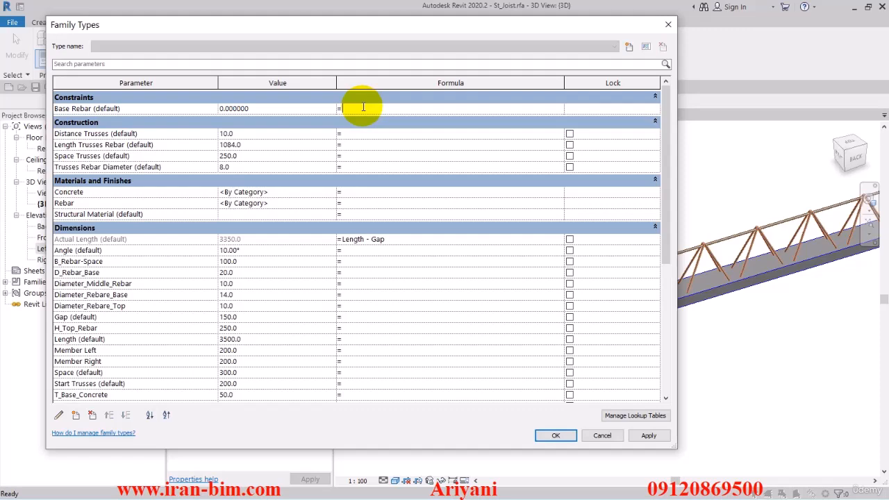
text((D)
key(BackSpace)
key(BackSpace)
key(BackSpace)
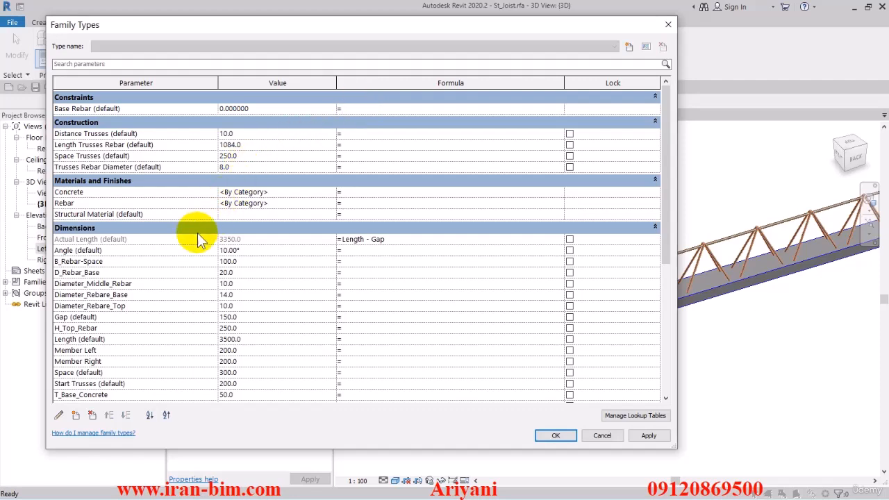
- Copy the parameter name Diameter_Rebare_Base into the formula of Base Rebar
click(131, 285)
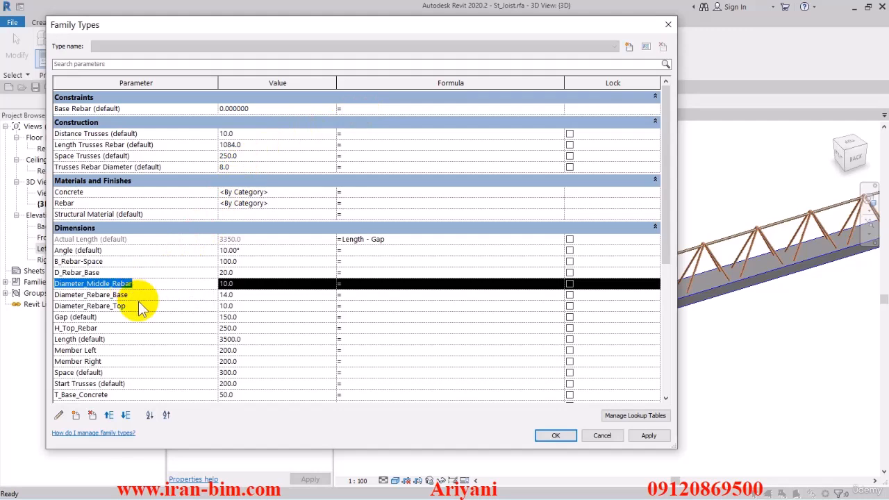
scroll(159, 311, down, 1)
click(135, 271)
key(ctrl+c)
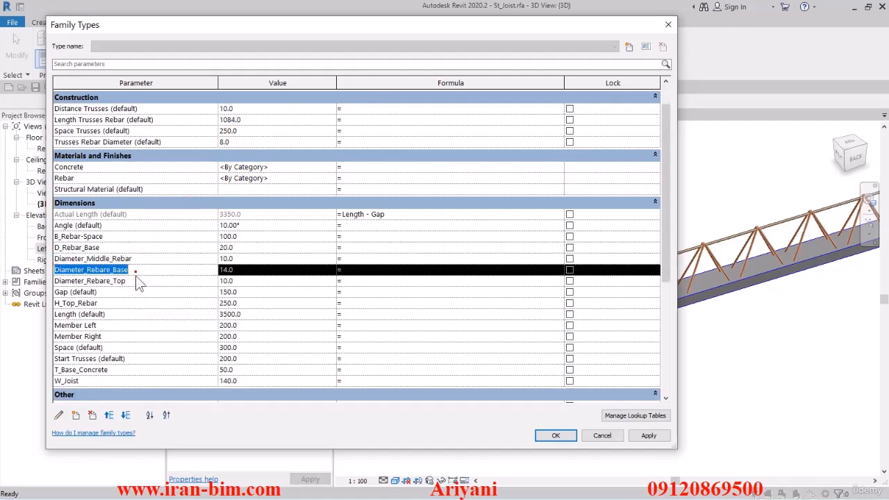
scroll(153, 257, up, 1)
click(358, 109)
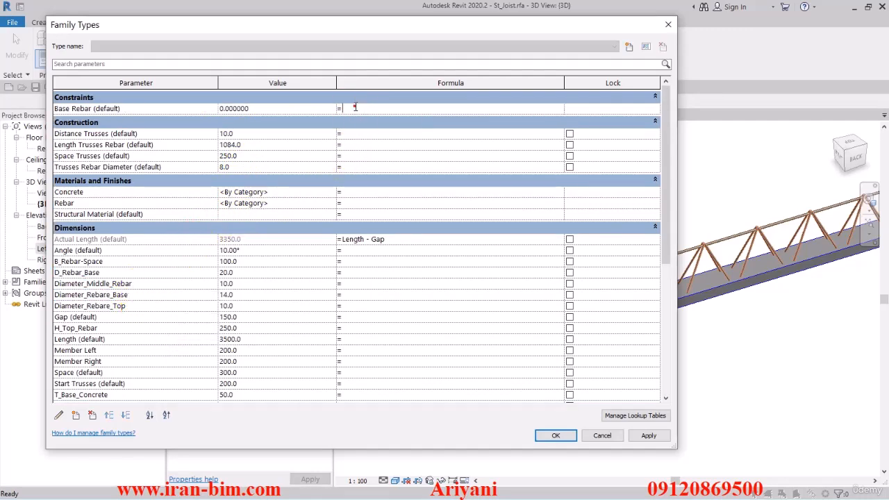
key(ctrl+v)
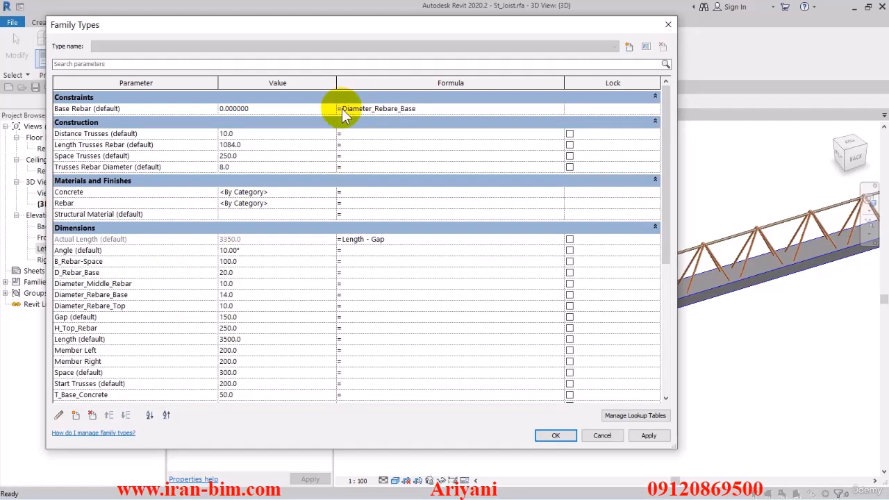
- Extend the Base Rebar formula to the squared radius, ((Diameter_Rebare_Base/2)^2)
click(341, 109)
text(()
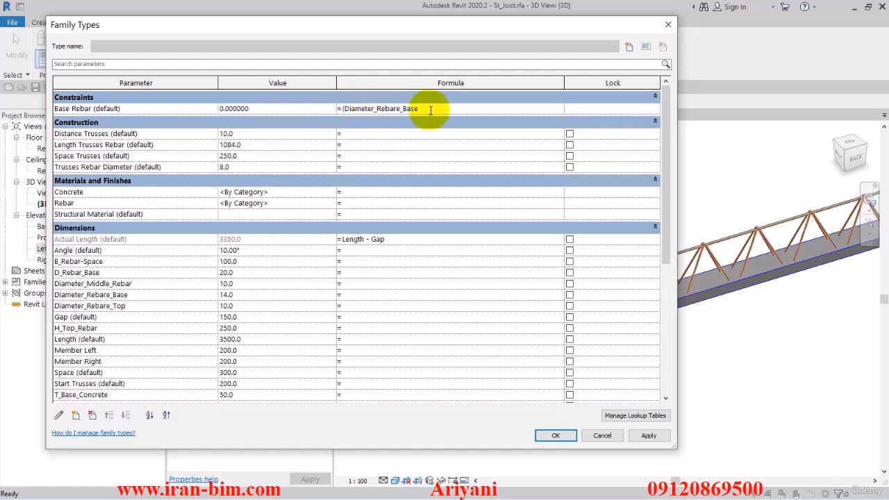
text(/2)^2)
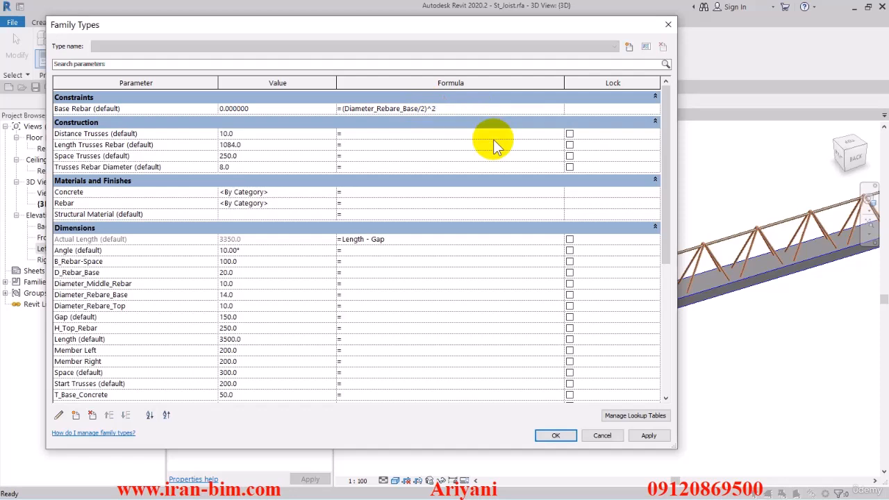
text())
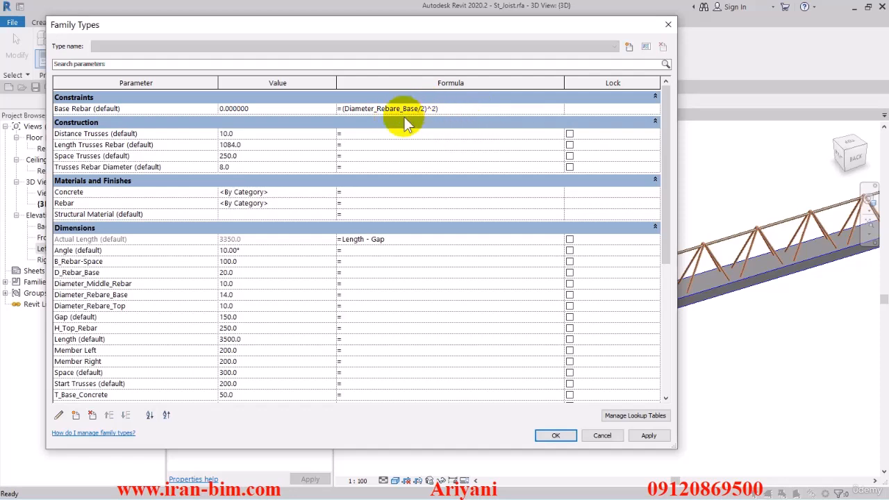
click(341, 109)
text(()
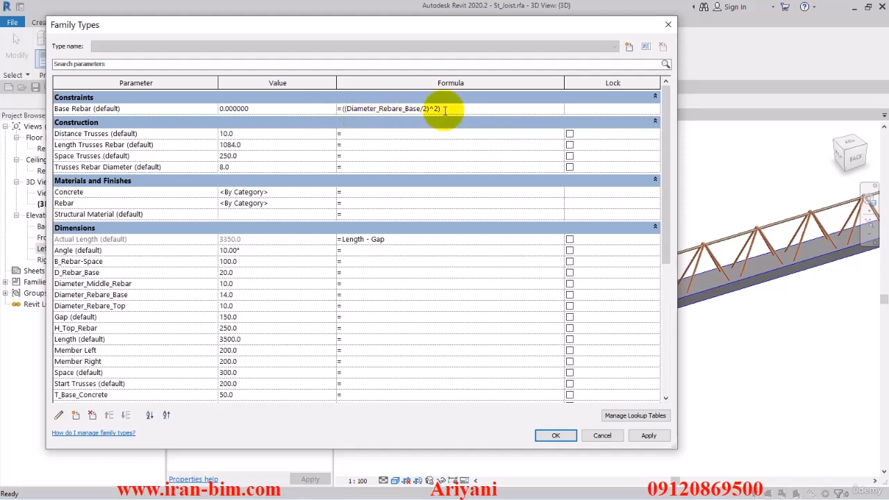
- Extend the Base Rebar formula with the remaining factors to read ((((Diameter_Rebare_Base/2)^2)*3.14*7850)*2)/1000000
text(3.14*7850))
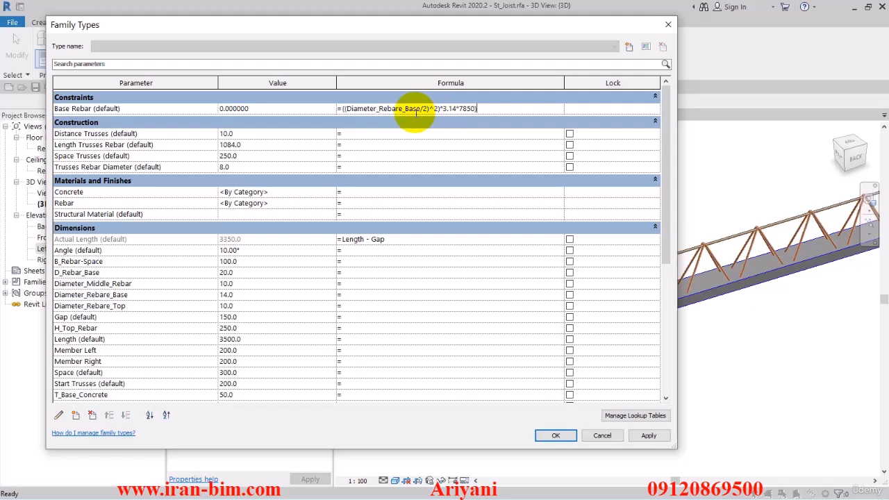
click(346, 110)
text(()
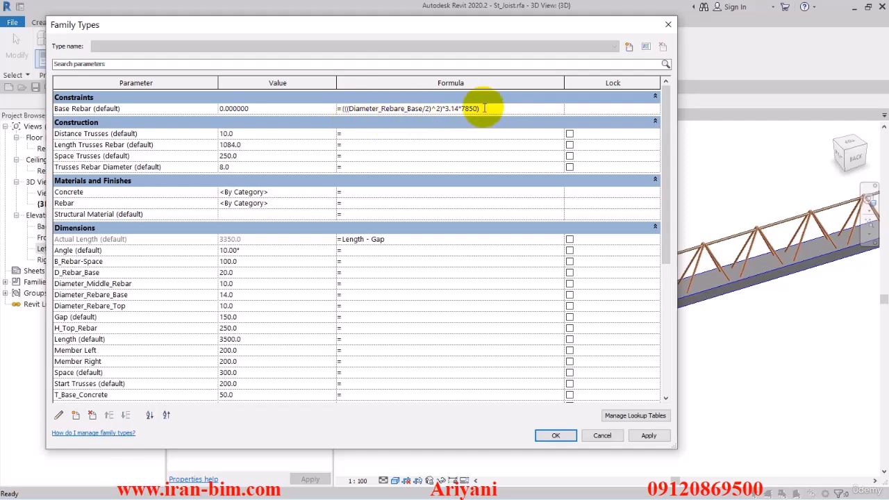
text(*2))
click(347, 108)
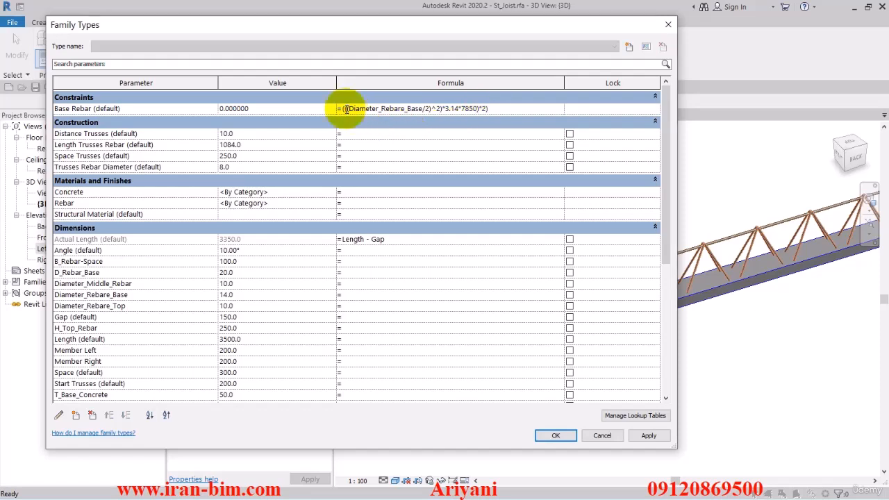
text(((()
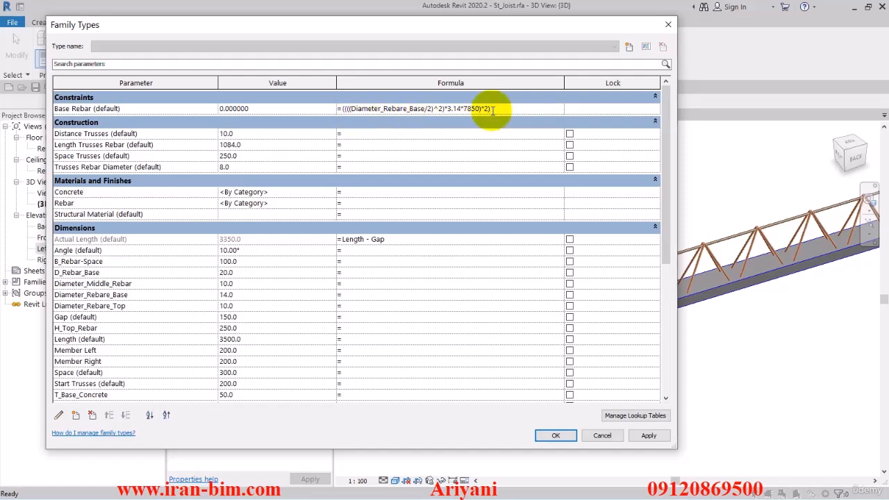
click(493, 108)
text(/1000000)
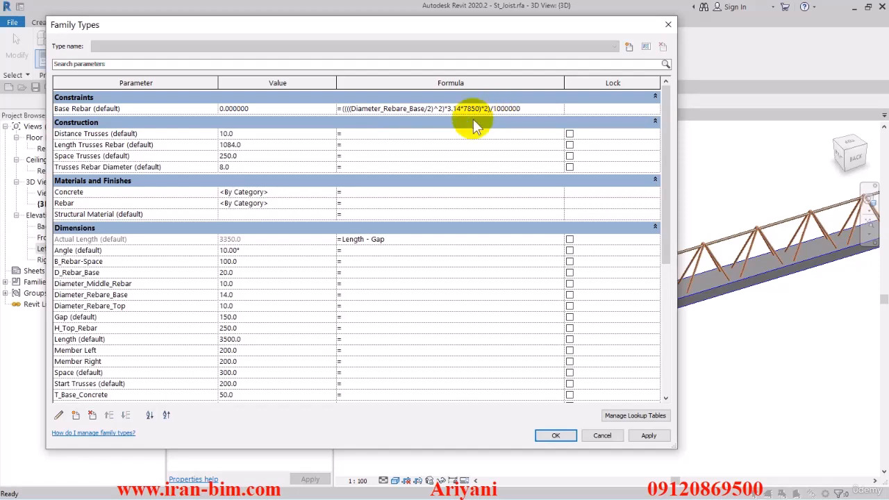
- Apply the Base Rebar formula and check its calculated value
click(455, 143)
drag(266, 110, 205, 113)
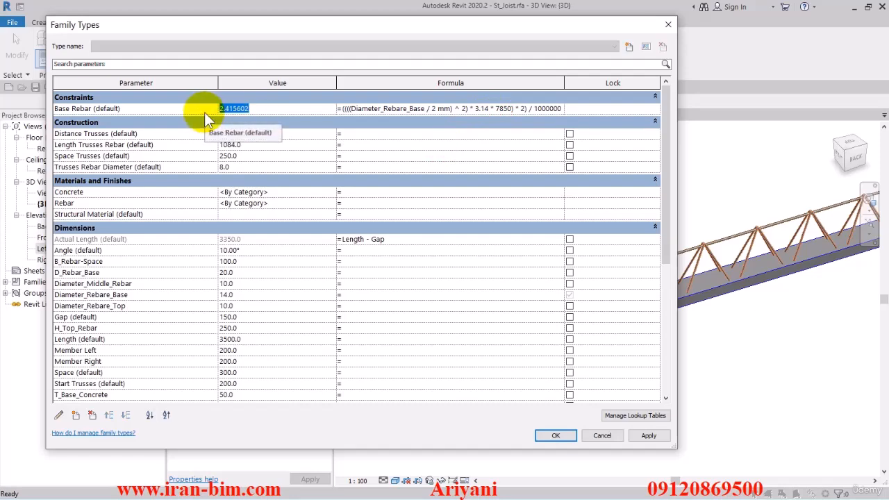
click(75, 415)
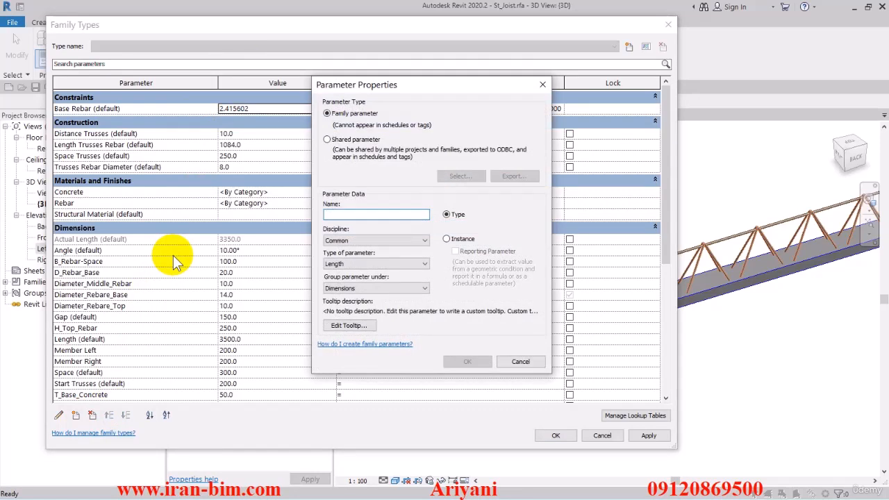
text(Trusses)
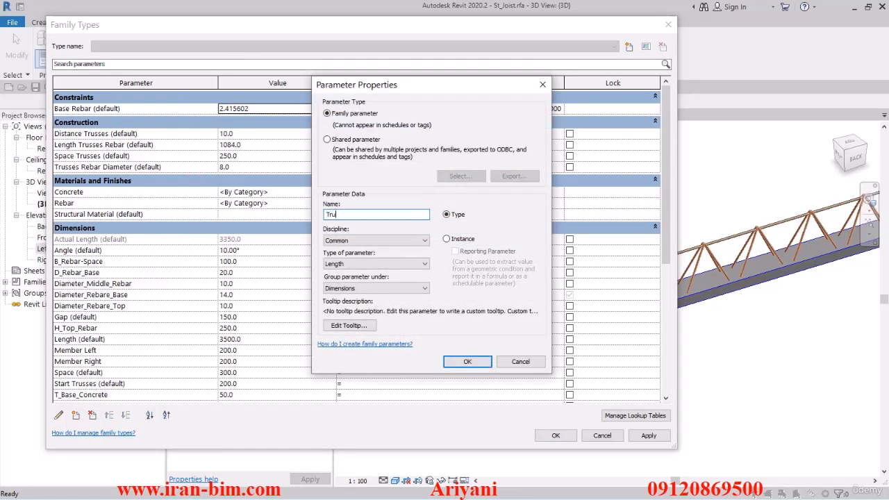
click(447, 239)
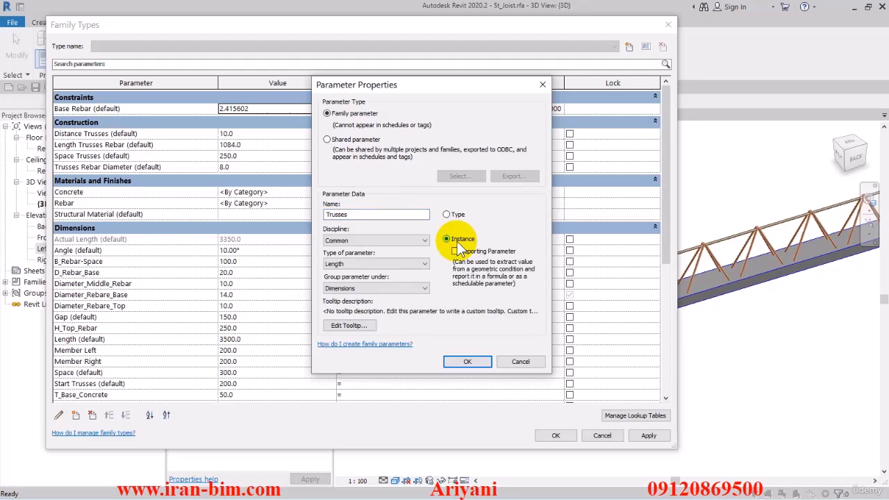
click(350, 263)
click(350, 288)
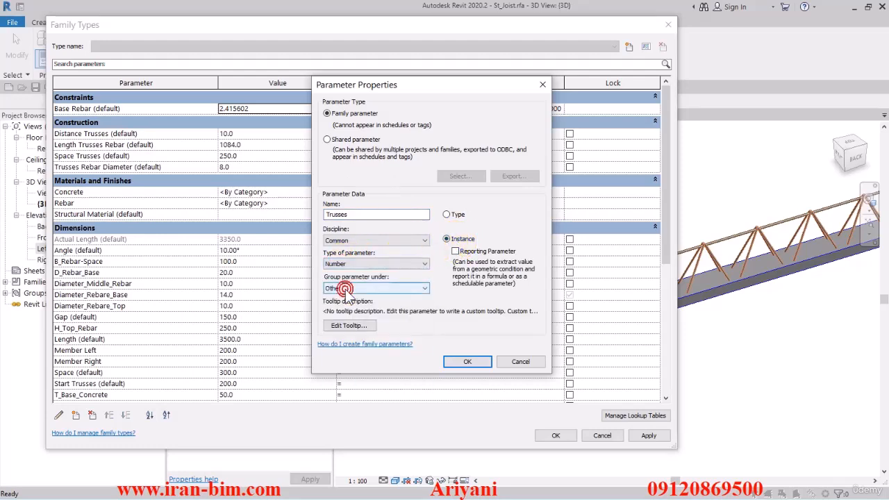
drag(366, 214, 317, 197)
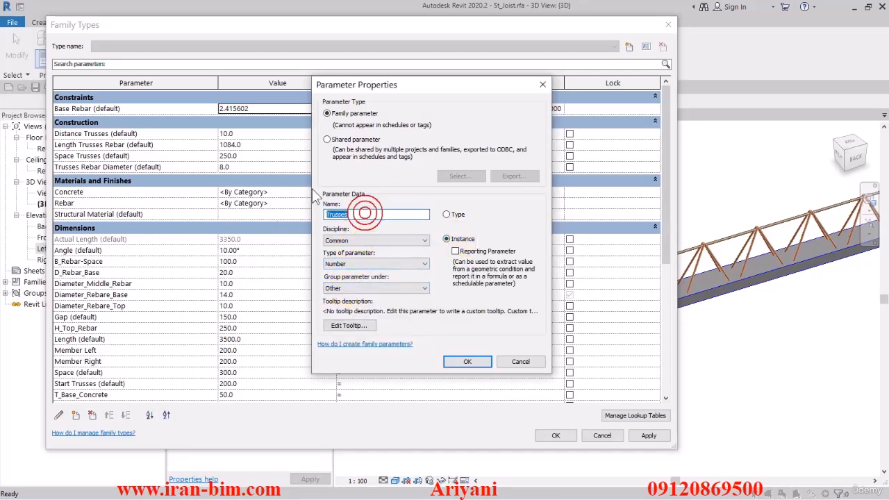
click(473, 362)
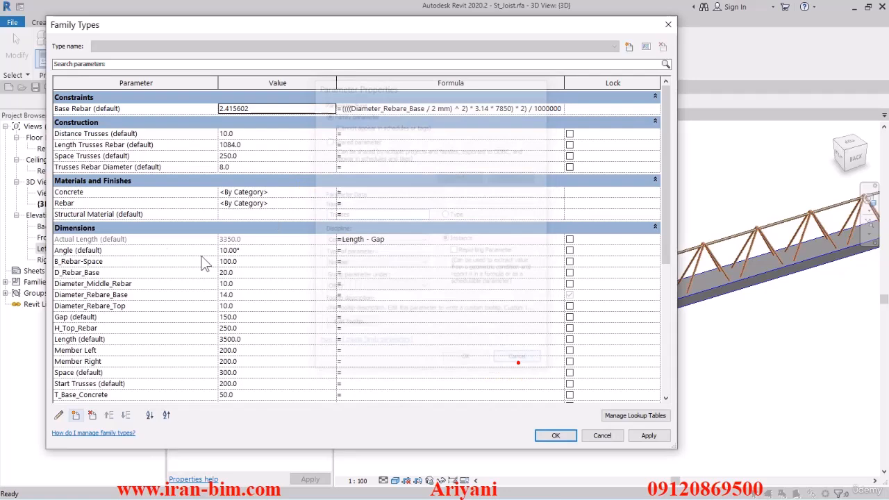
- Switch the Base Rebar parameter to a shared parameter and create a shared parameter group named Joist Rebar
click(83, 108)
click(58, 414)
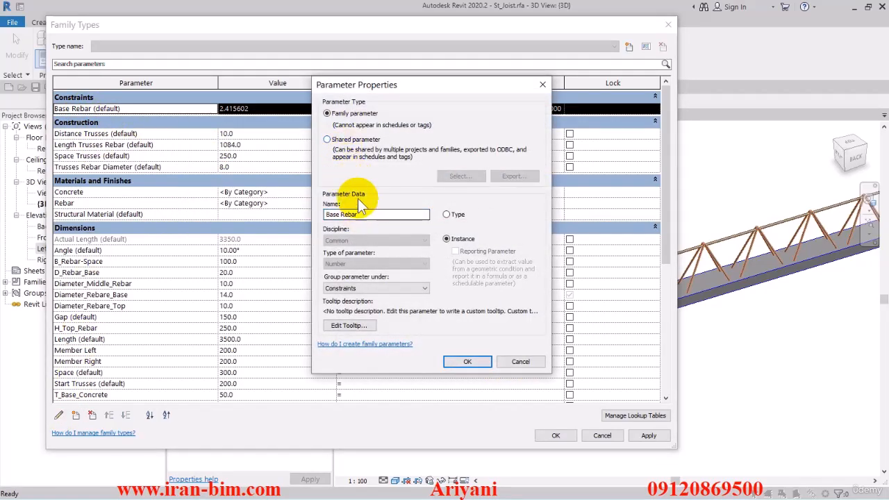
click(343, 141)
click(455, 176)
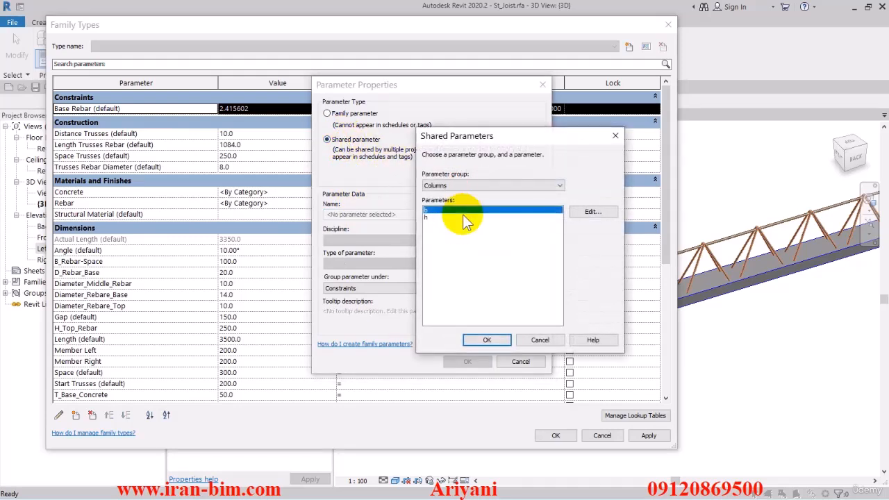
click(589, 213)
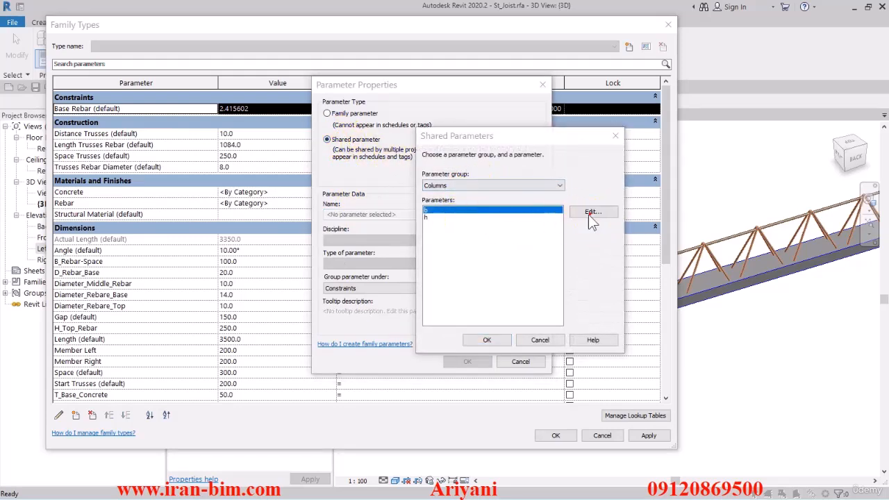
click(594, 295)
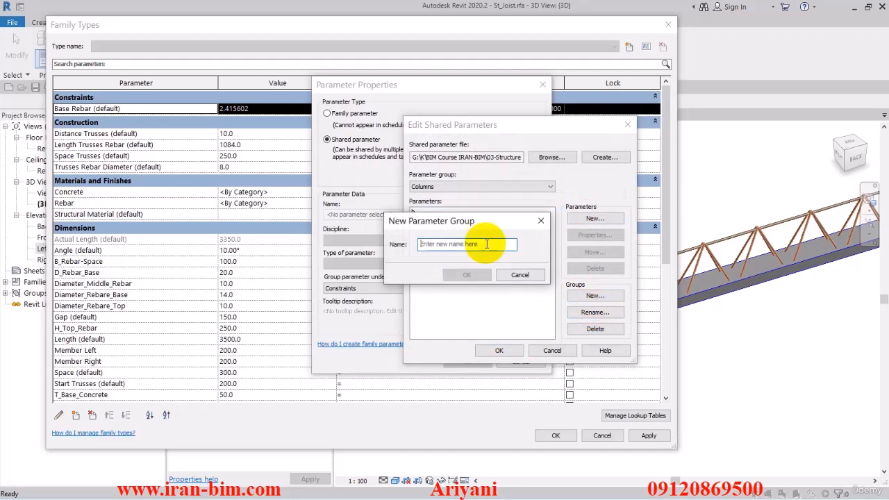
text(Joist)
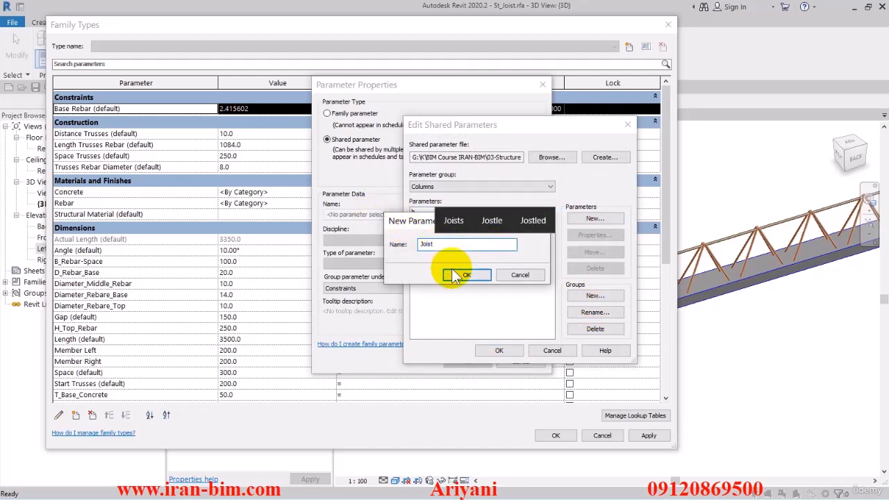
text( Rebar)
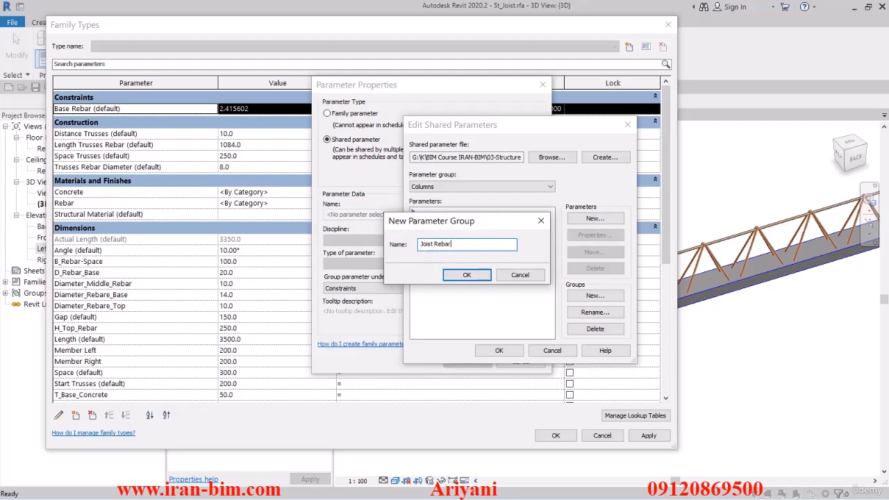
click(460, 275)
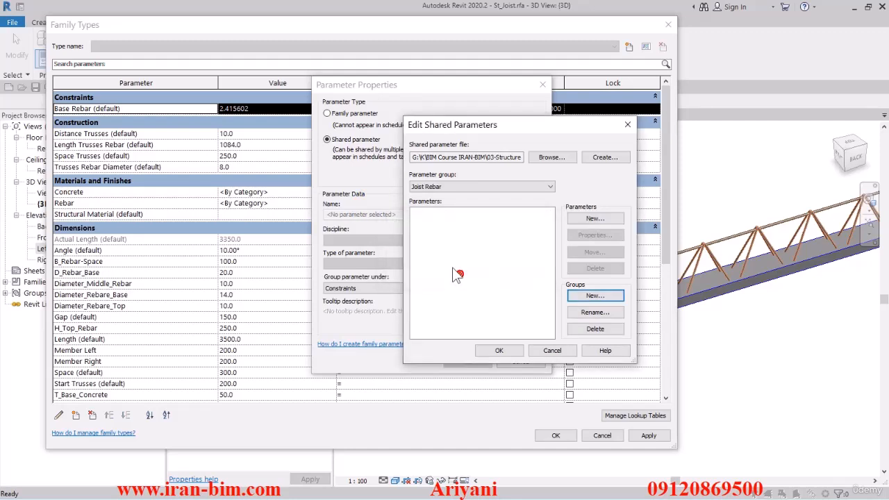
- Create a shared parameter named Base Rebar of type Number in the Joist Rebar group
click(595, 218)
text(Base Rebar)
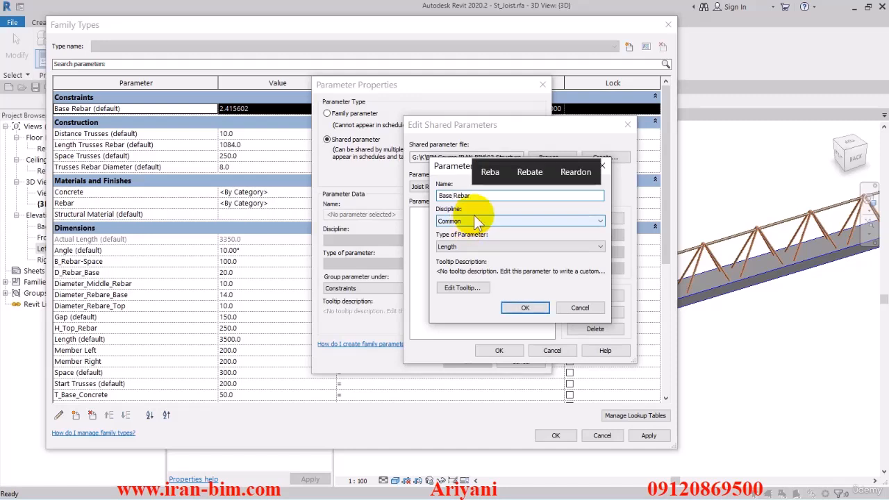
click(463, 247)
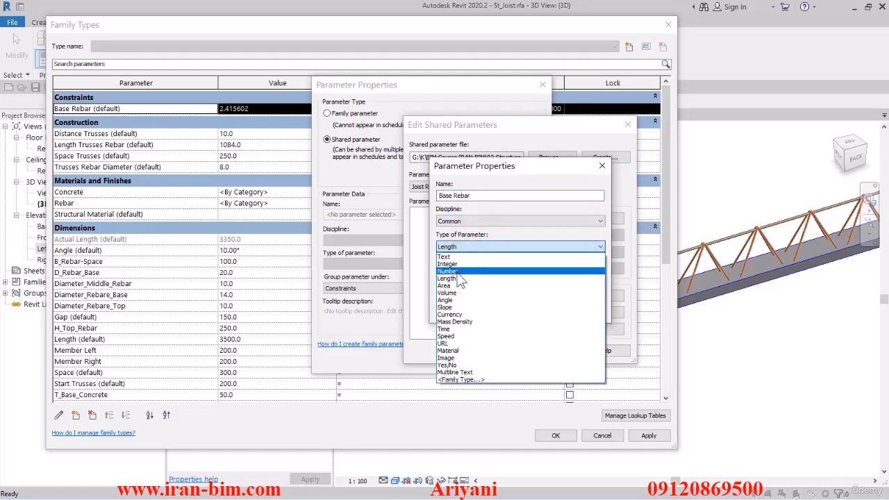
click(459, 270)
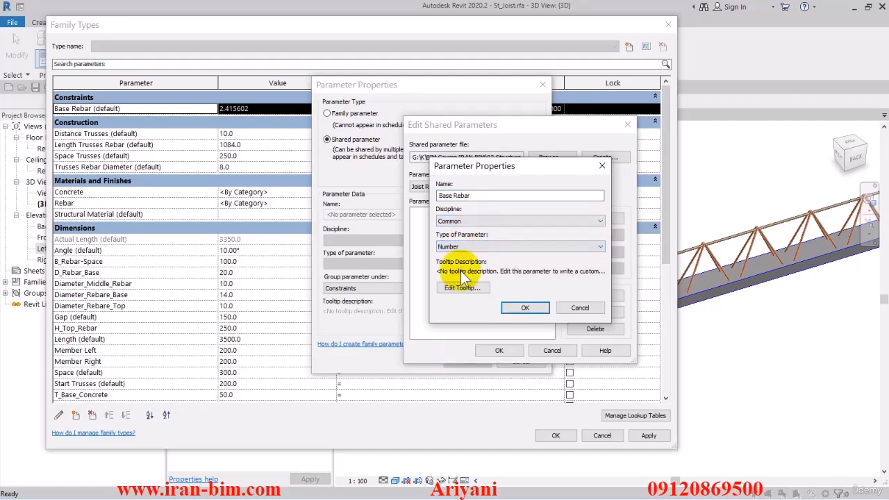
click(523, 307)
click(500, 350)
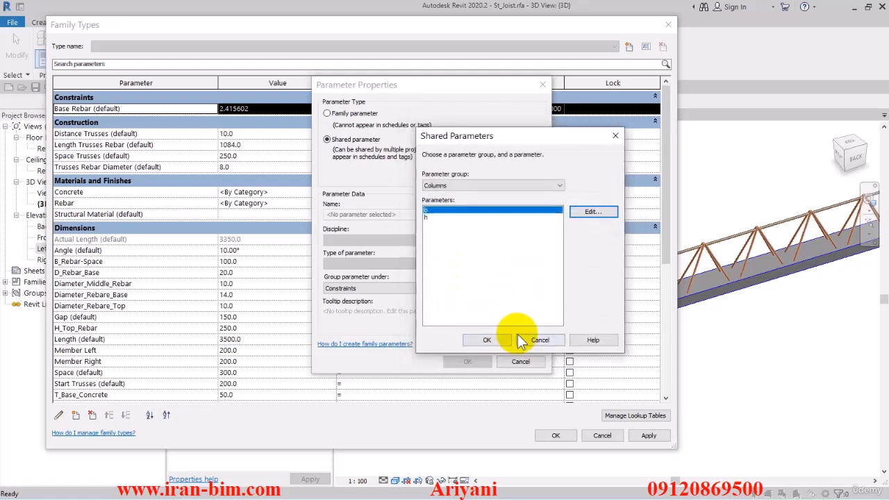
- Assign the shared Base Rebar parameter from the Joist Rebar group to the family's existing Base Rebar parameter
click(454, 185)
click(451, 200)
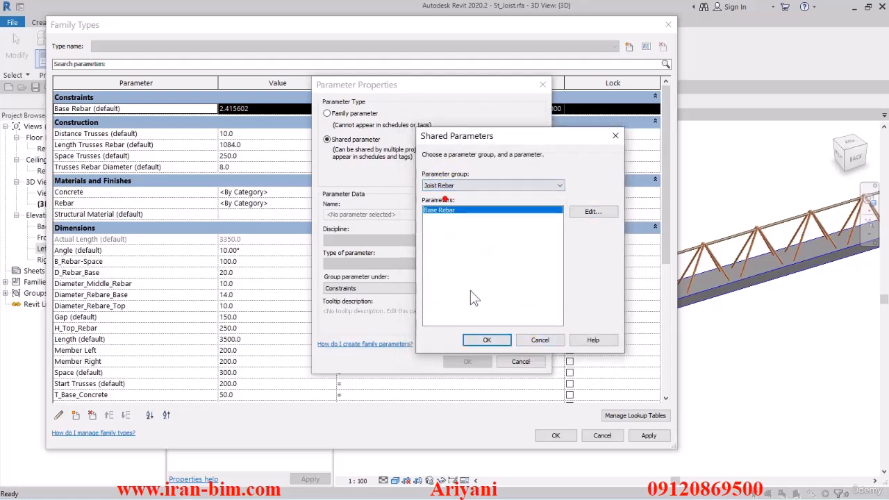
click(487, 340)
click(467, 362)
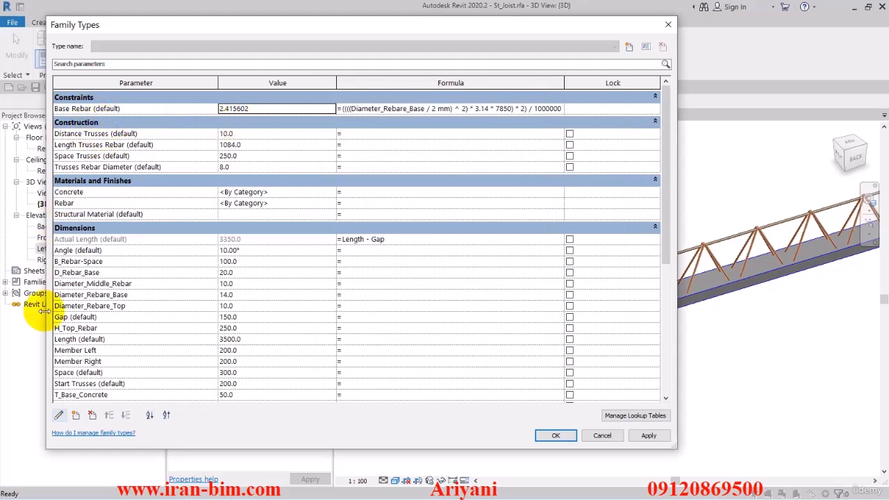
- Begin a new shared parameter for the family and open the Joist Rebar group for editing in the shared parameter file
click(76, 415)
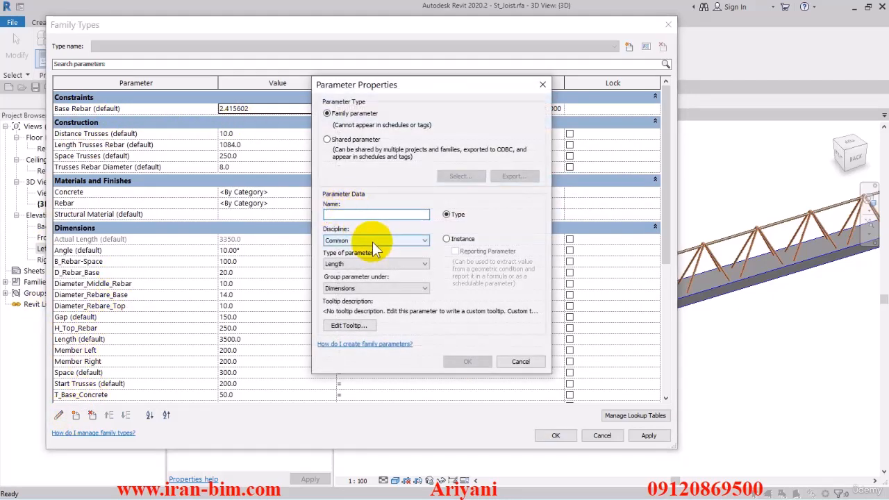
click(327, 139)
click(458, 176)
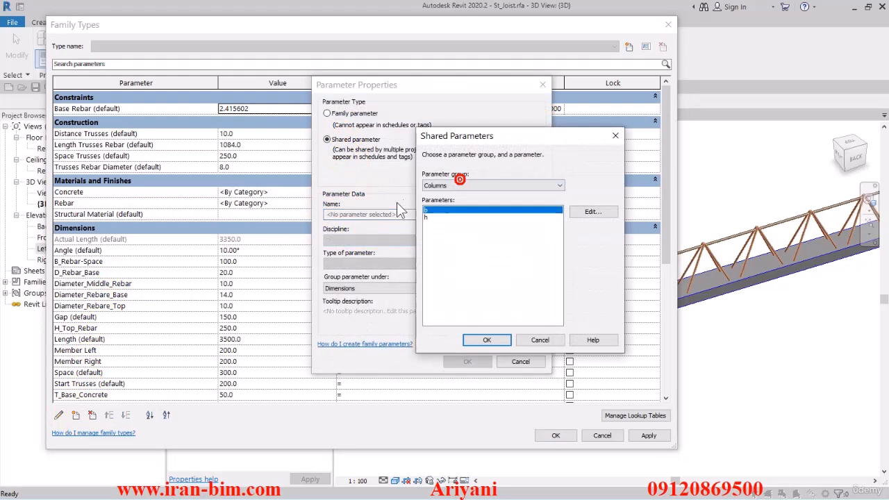
click(466, 185)
click(459, 201)
click(591, 212)
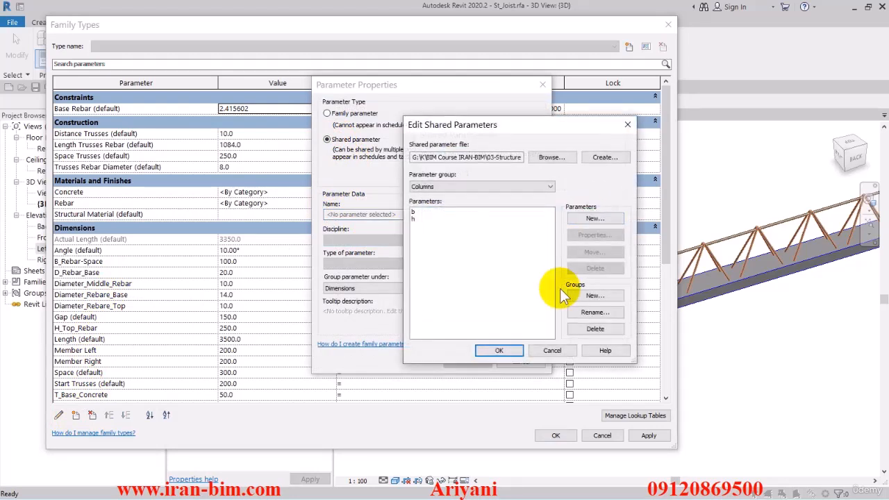
click(463, 188)
click(428, 206)
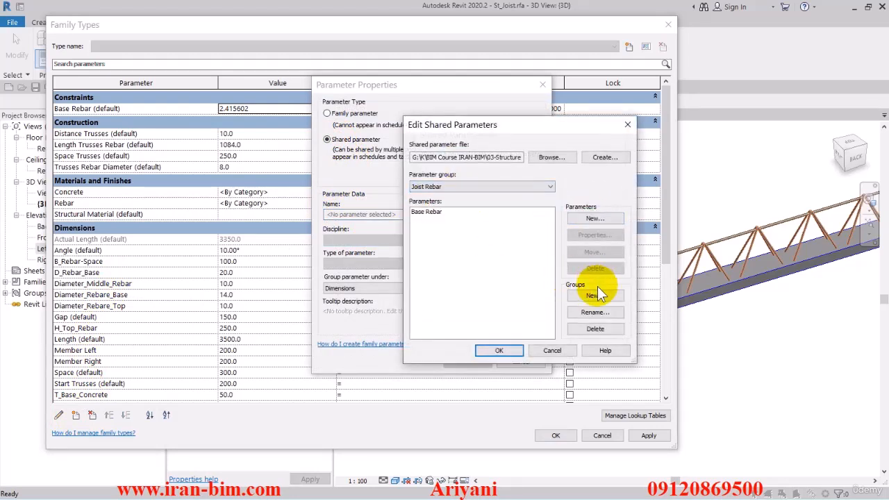
- Create a shared parameter named Trusses of type Number in the Joist Rebar group
click(595, 218)
text(Trusses)
click(472, 247)
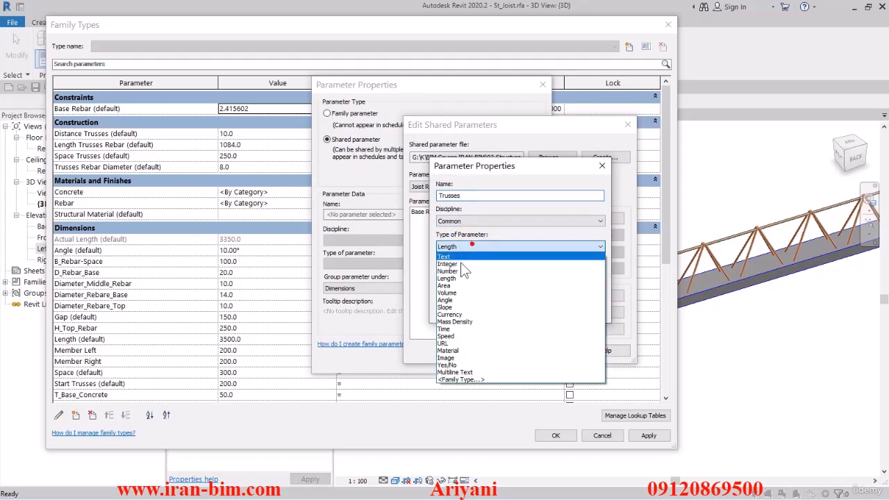
click(463, 271)
click(522, 308)
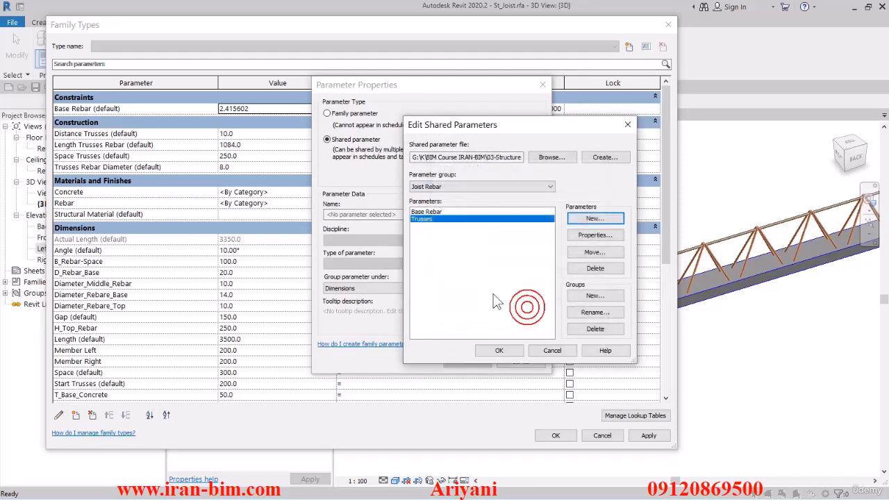
click(502, 352)
- Add the shared Trusses parameter from the Joist Rebar group to the family as an instance parameter
click(479, 185)
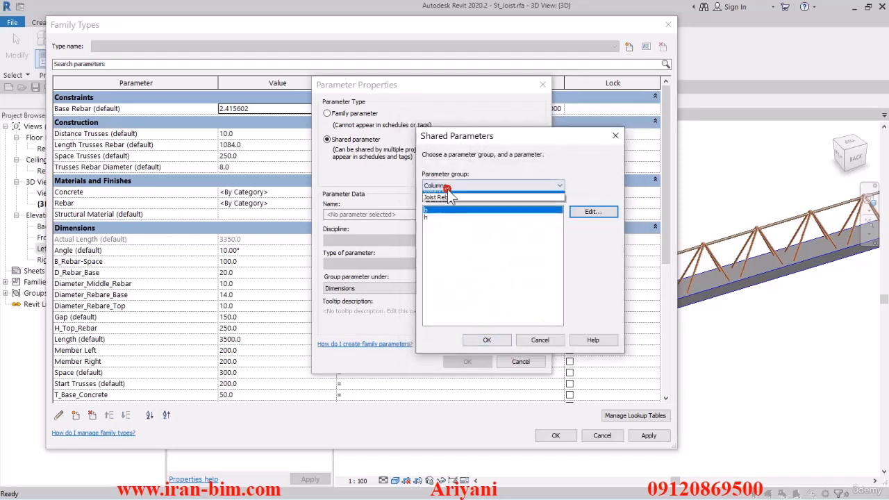
click(448, 204)
click(436, 217)
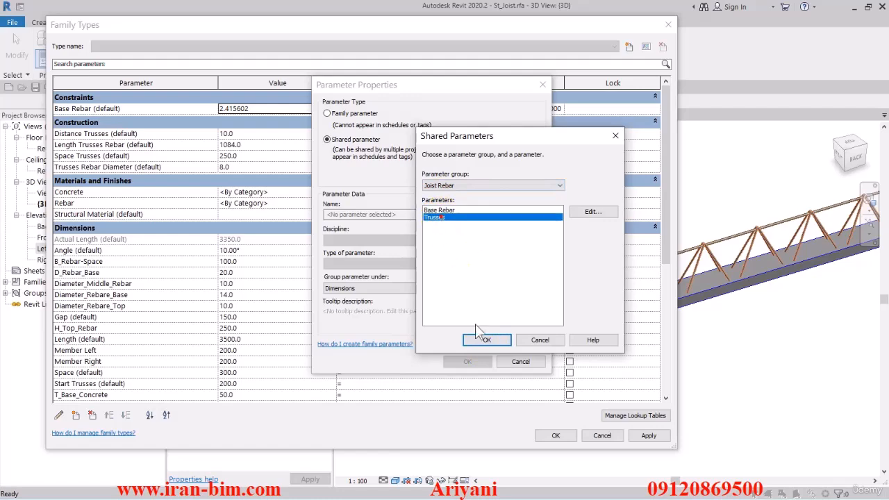
click(487, 339)
click(447, 239)
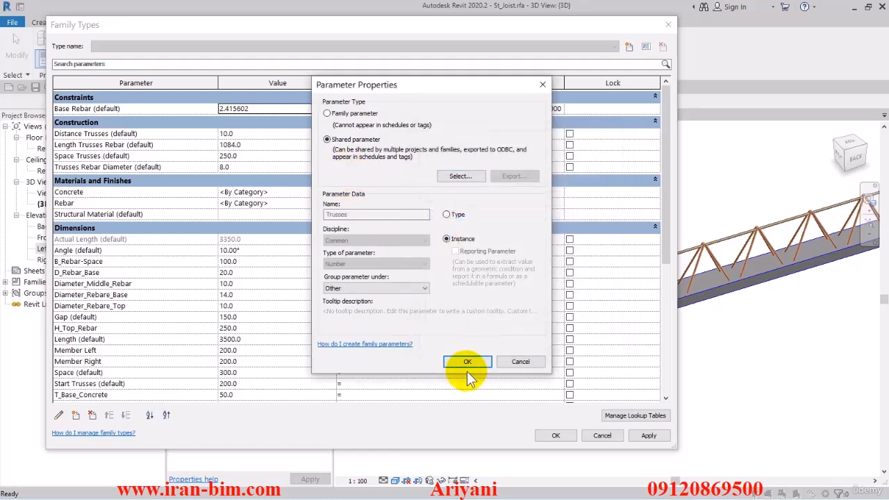
click(463, 362)
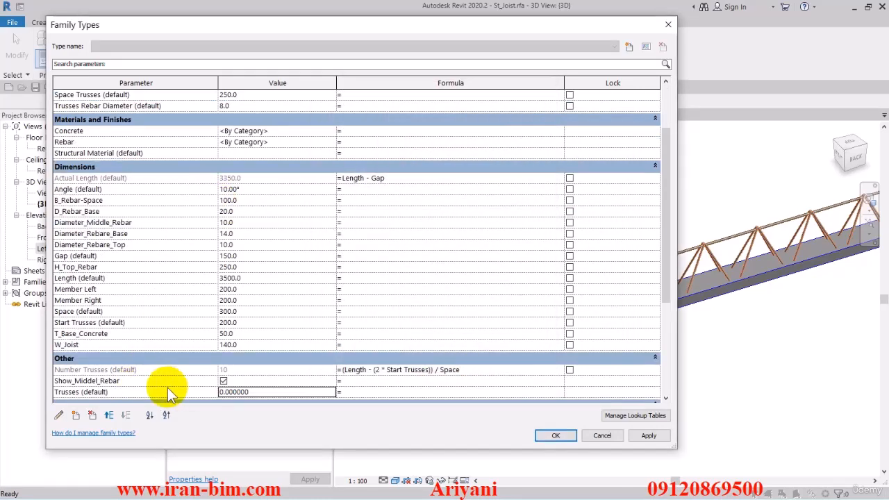
- Regroup the Trusses parameter under Constraints
scroll(167, 388, down, 3)
click(88, 309)
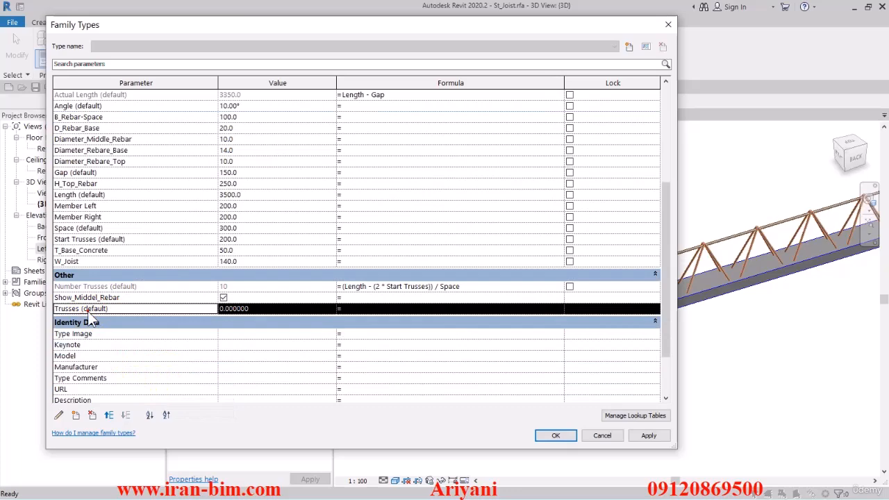
click(60, 414)
click(340, 288)
click(342, 288)
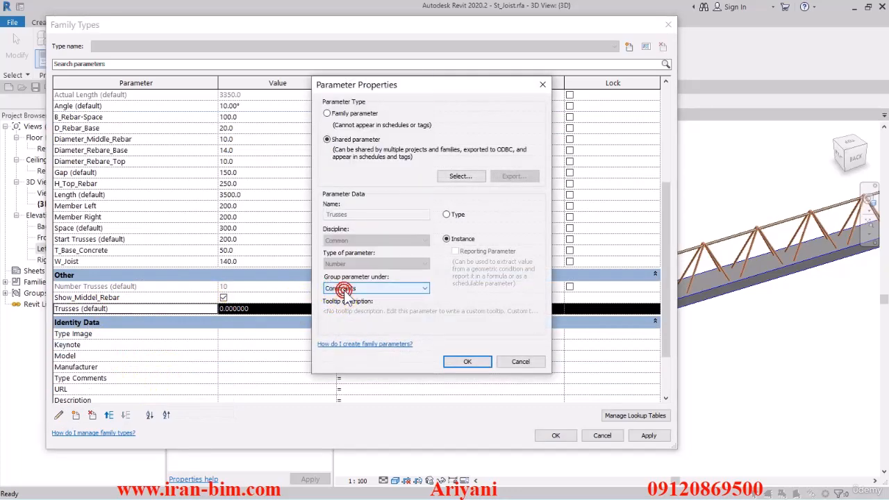
click(467, 361)
scroll(125, 180, up, 5)
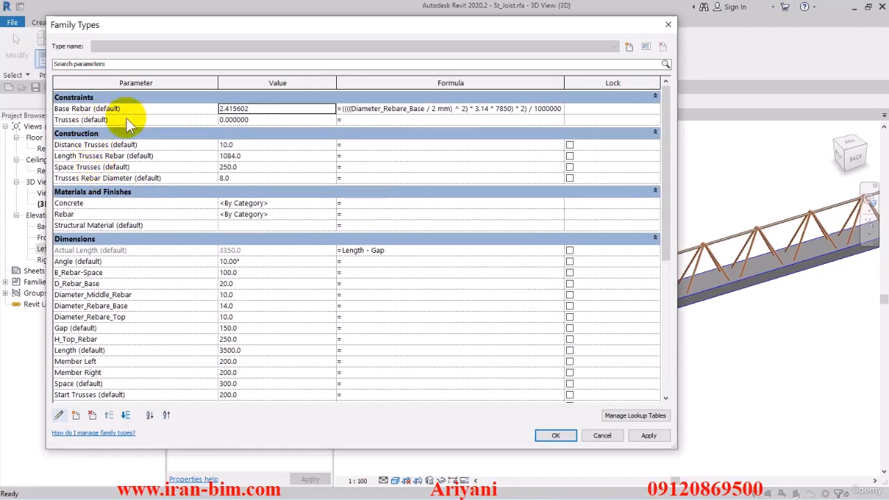
- Accept the family types and open the first truss array group at the joist's end for editing
click(343, 120)
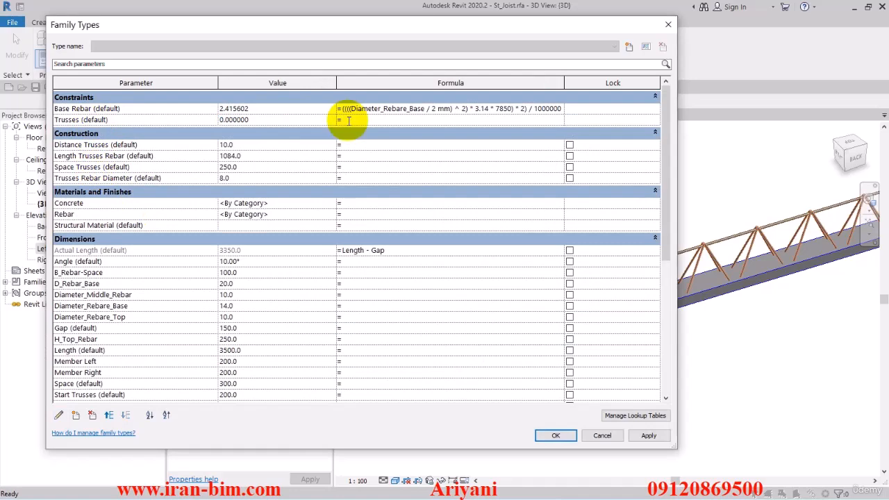
scroll(292, 199, down, 3)
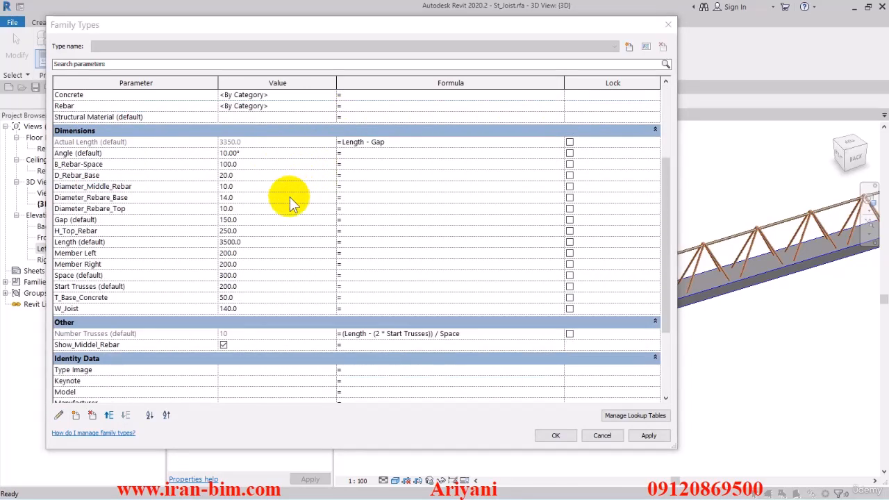
click(547, 441)
click(531, 318)
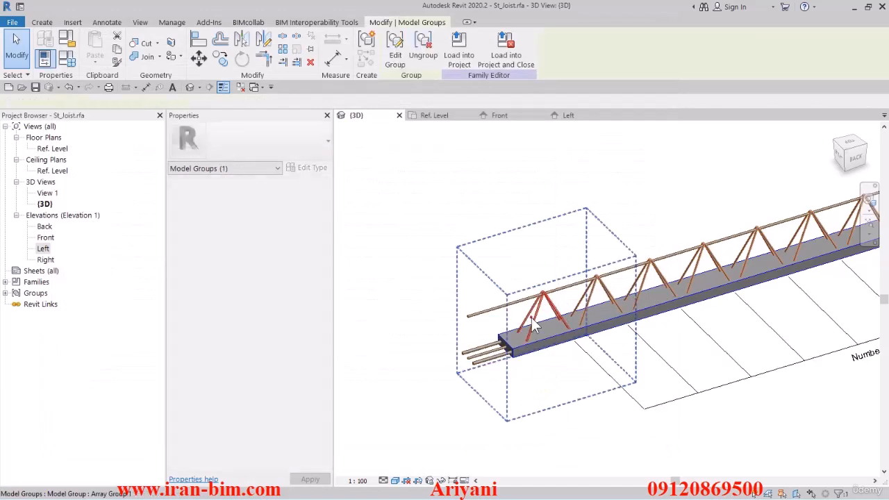
click(395, 49)
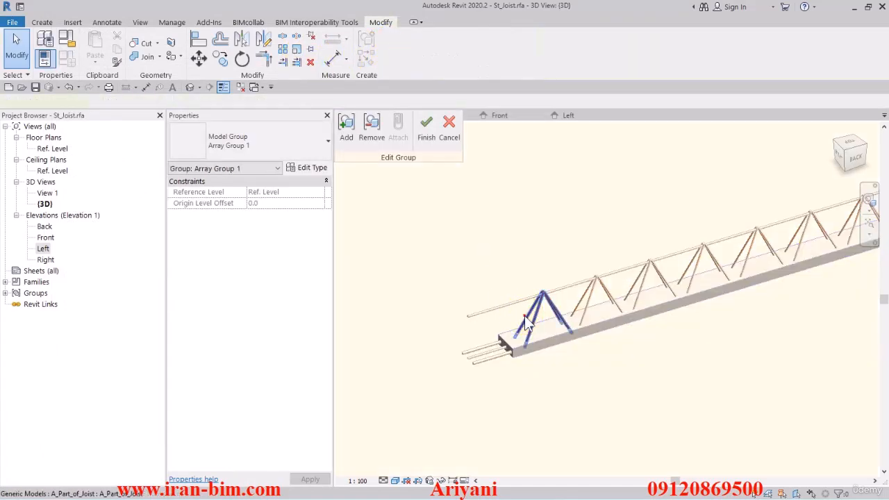
- Examine the type parameters of the A_Part_of_Joist truss and the family parameter associated with D_Top_Rebar
click(524, 315)
click(314, 170)
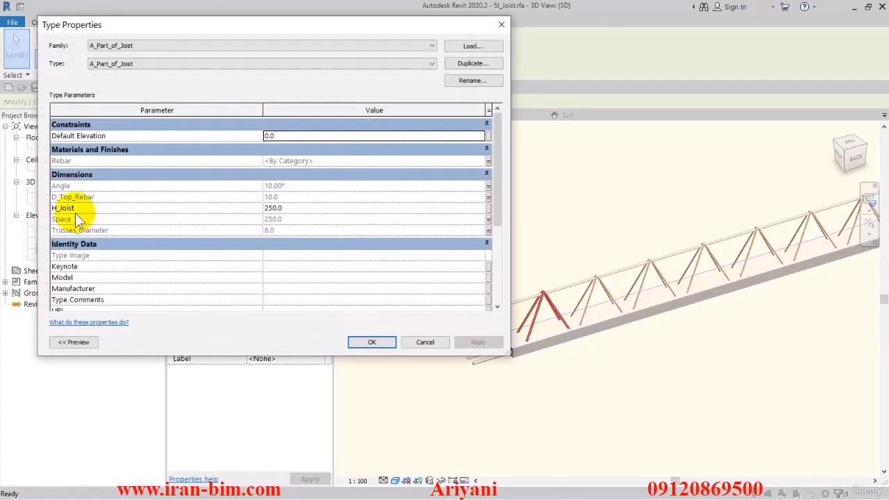
click(488, 196)
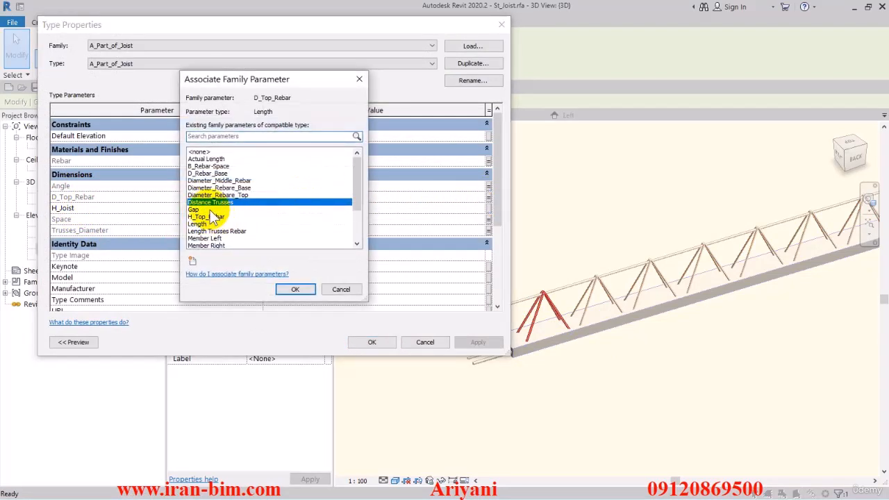
click(339, 291)
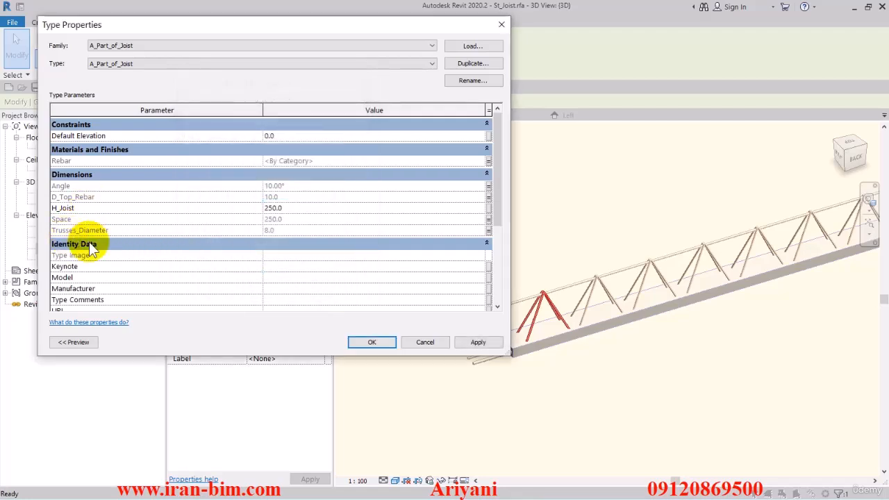
scroll(104, 250, down, 3)
scroll(118, 257, up, 3)
click(371, 342)
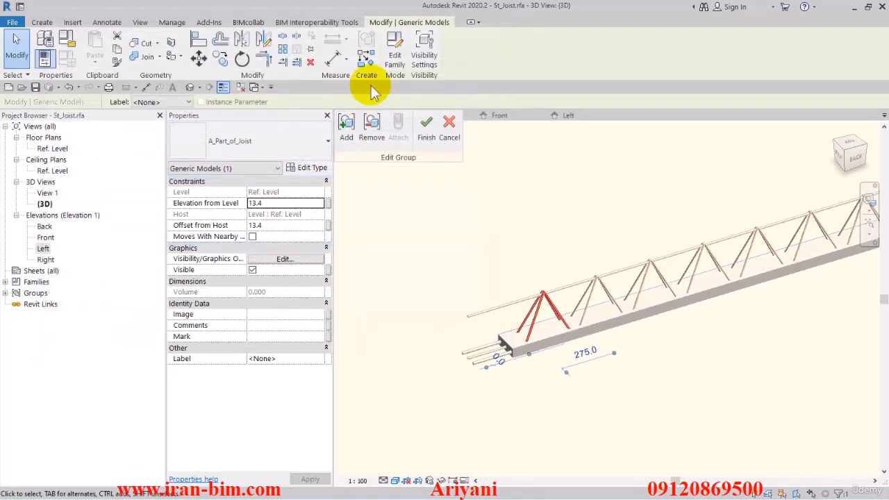
- Open the A_Part_of_Joist family, inspect the profile of its inclined rebar sweep, and close the family
click(401, 64)
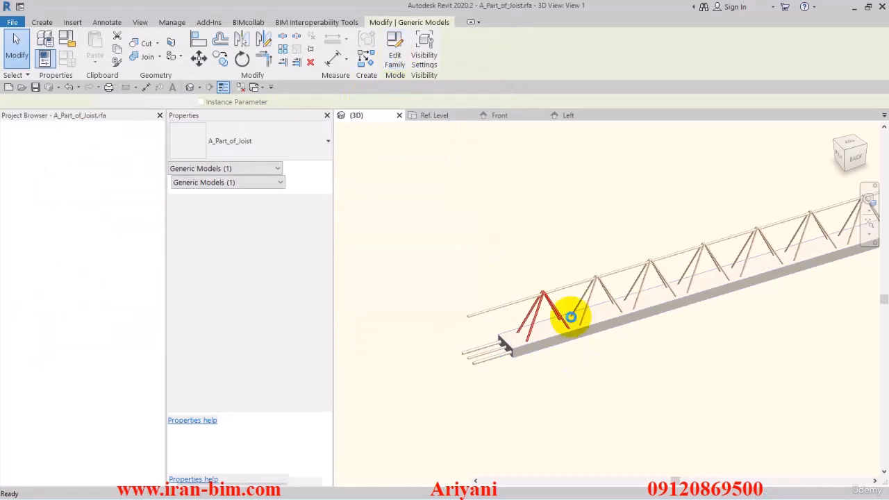
click(564, 307)
shift+middle_drag(502, 294, 495, 130)
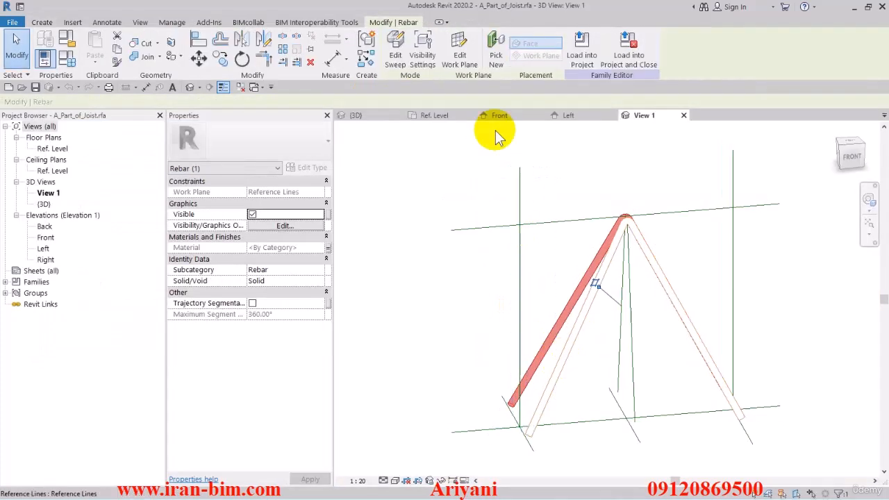
click(396, 49)
double_click(672, 306)
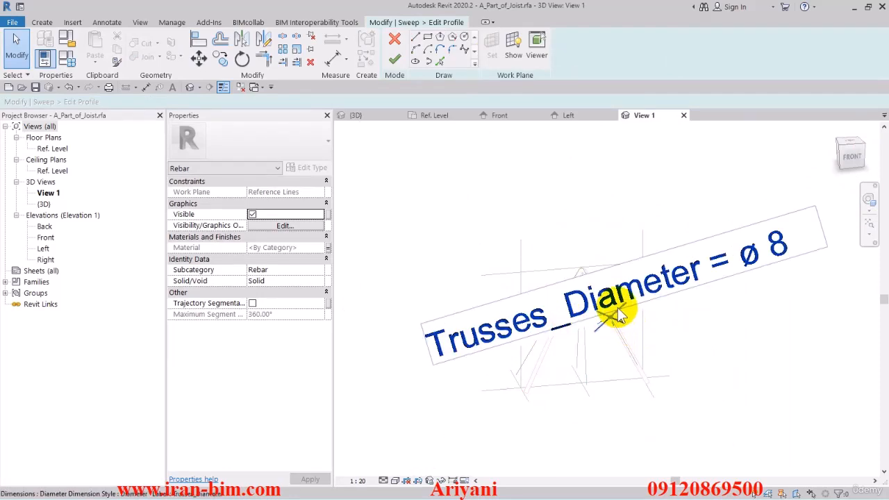
click(394, 60)
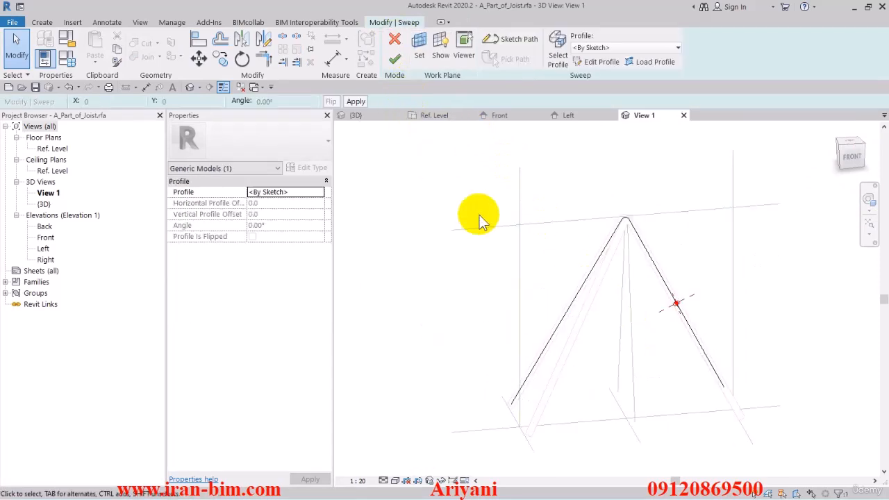
click(421, 55)
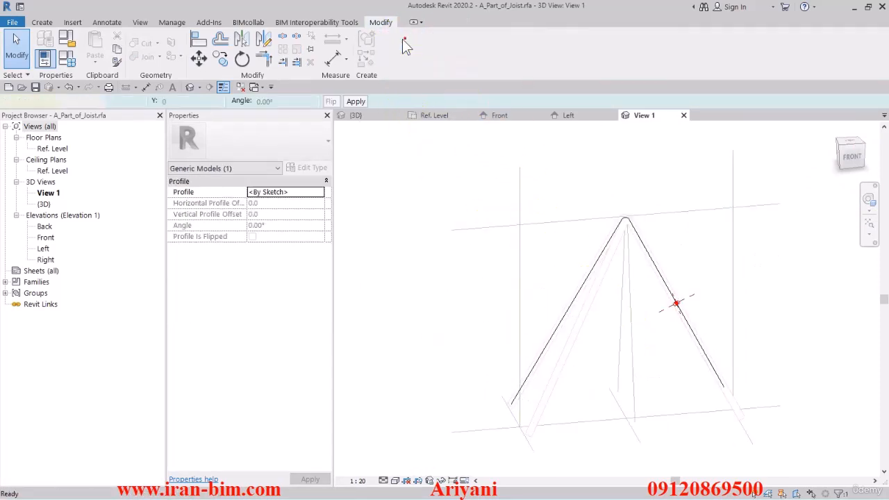
click(683, 115)
- Check which family parameter is associated with the truss's Trusses_Diameter, and leave group editing without changes
click(545, 314)
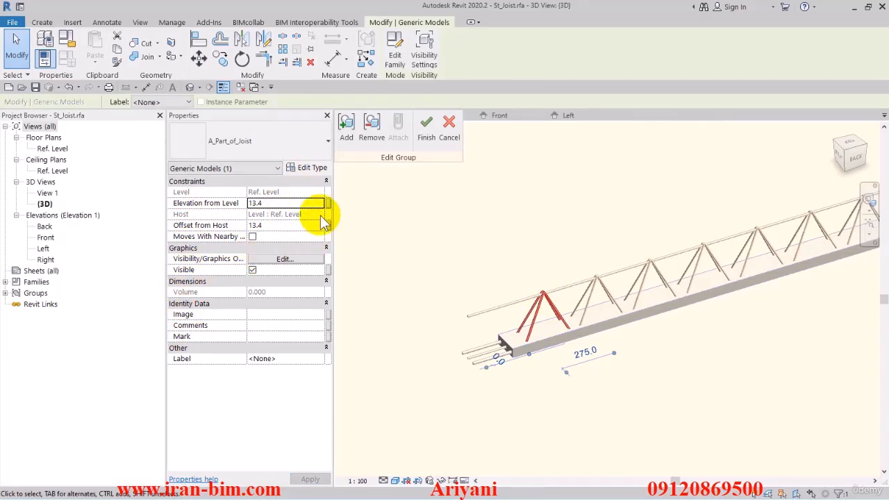
click(309, 168)
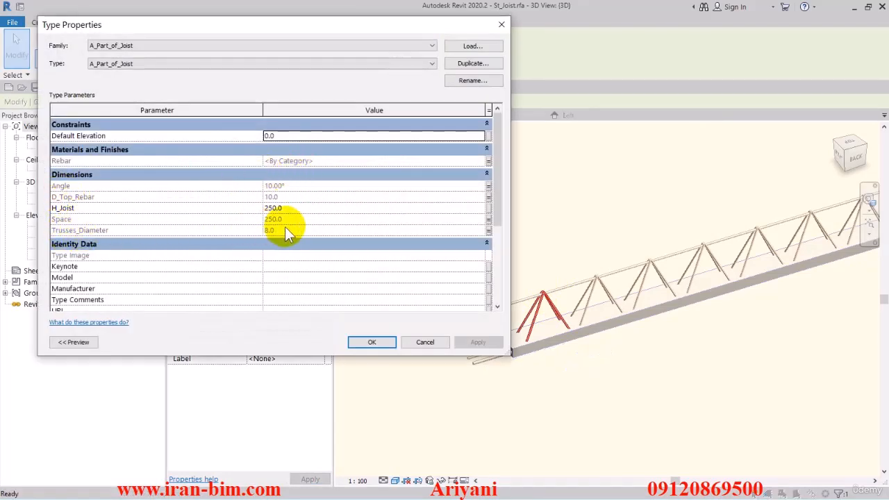
click(488, 230)
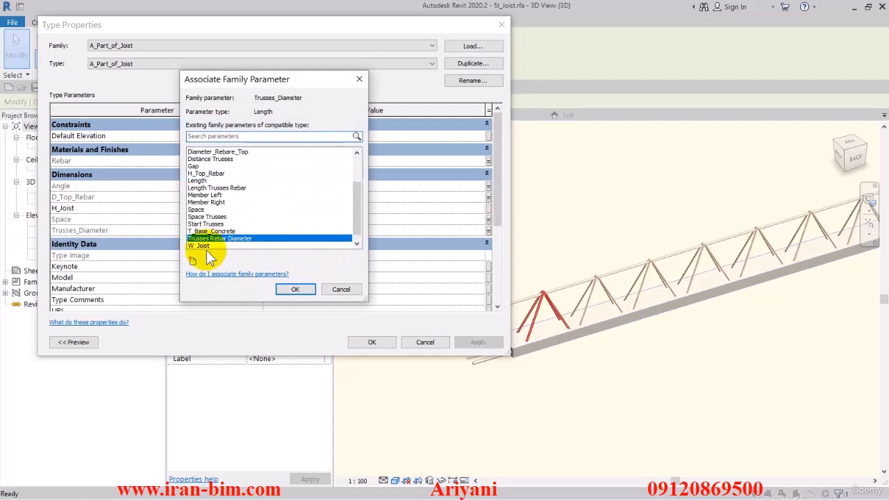
click(341, 288)
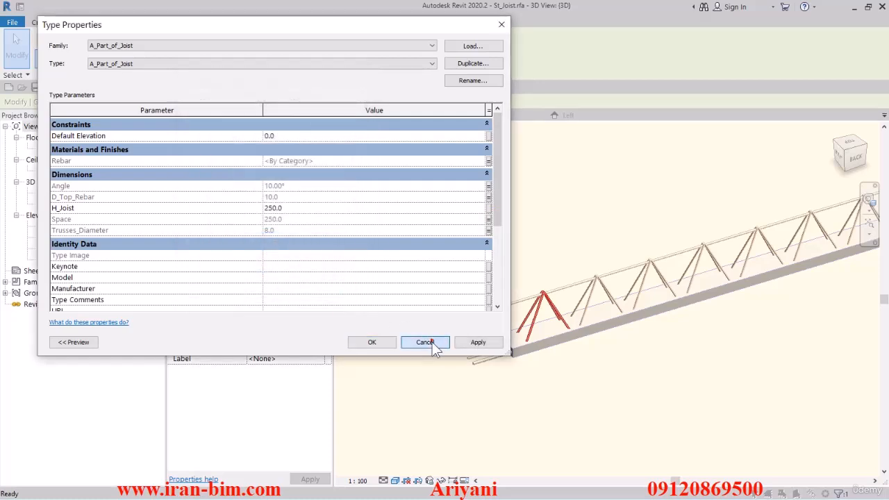
click(425, 342)
click(450, 124)
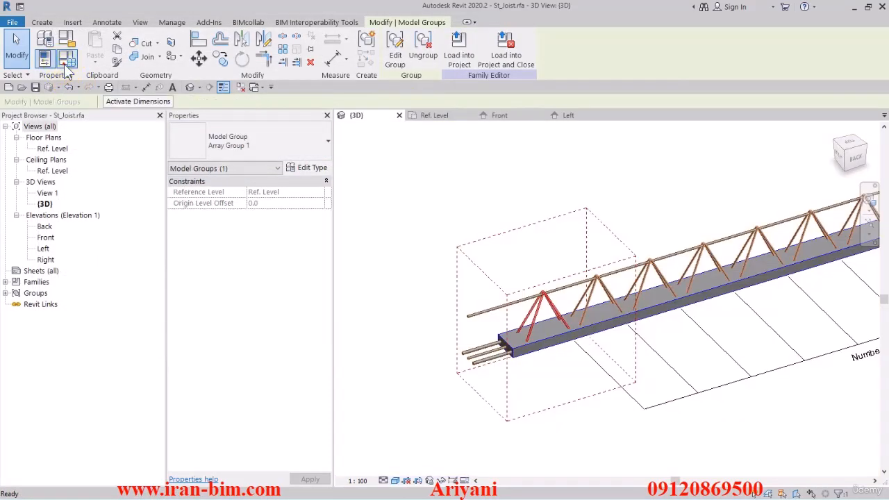
- Reopen the family types and copy the Base Rebar formula into the Trusses parameter's formula
click(66, 61)
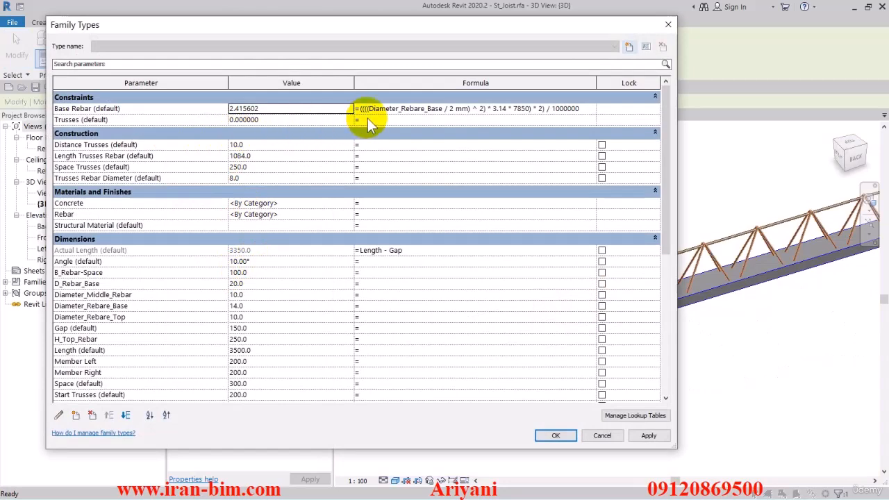
click(367, 118)
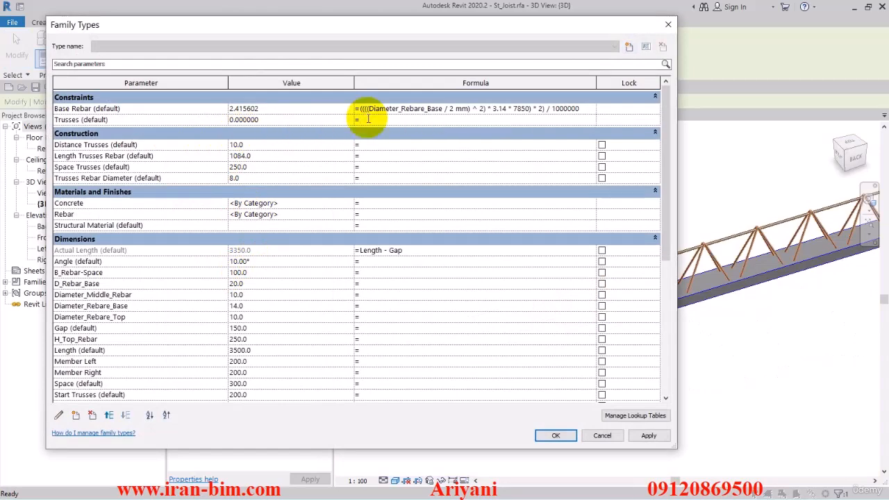
click(111, 181)
drag(132, 178, 68, 179)
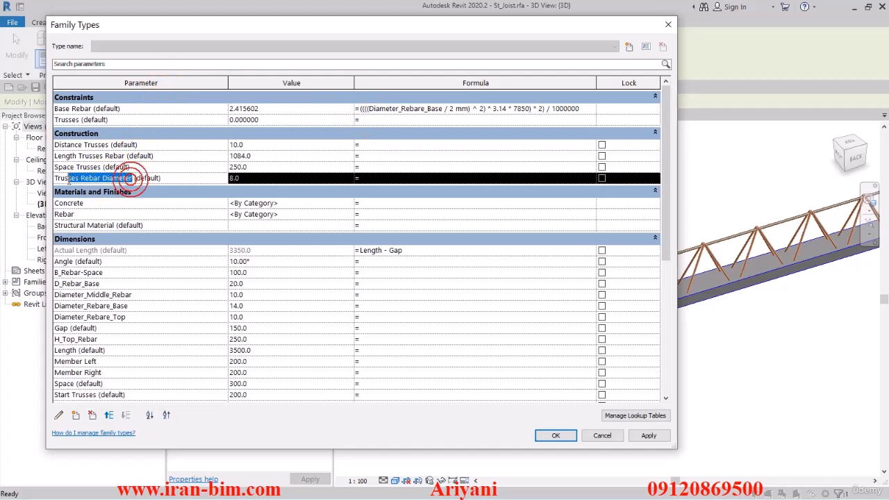
click(371, 120)
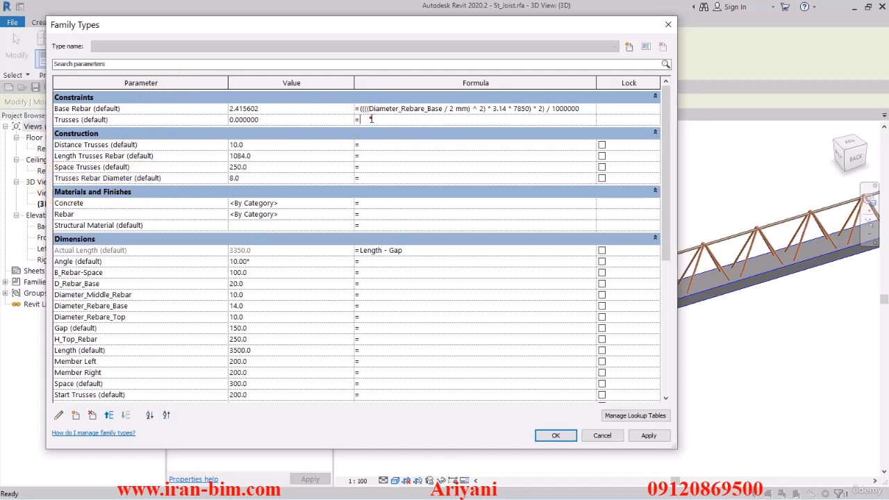
click(371, 119)
click(583, 110)
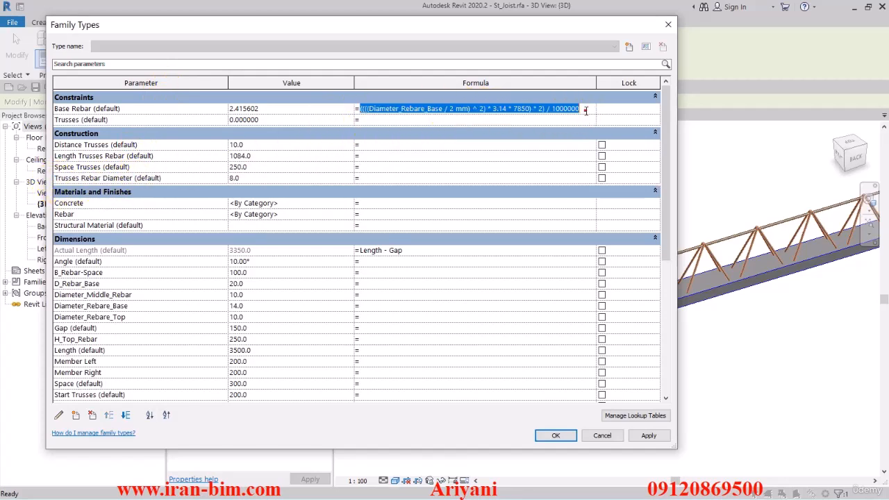
click(377, 119)
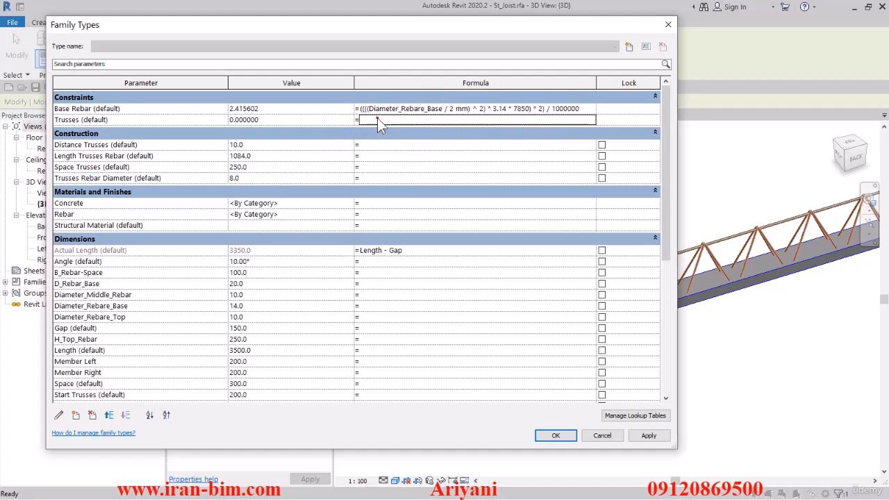
click(179, 156)
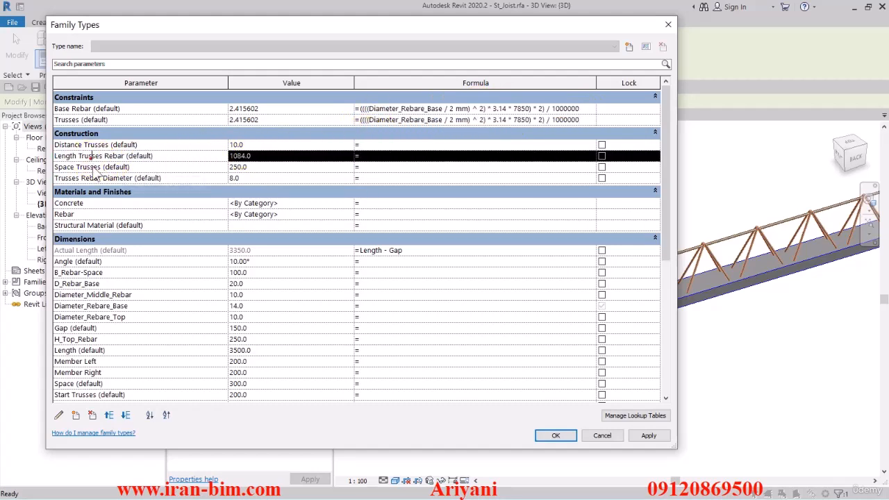
- Replace Diameter_Rebare_Base with Trusses Rebar Diameter in the Trusses formula
click(127, 178)
drag(126, 177, 42, 178)
key(ctrl+c)
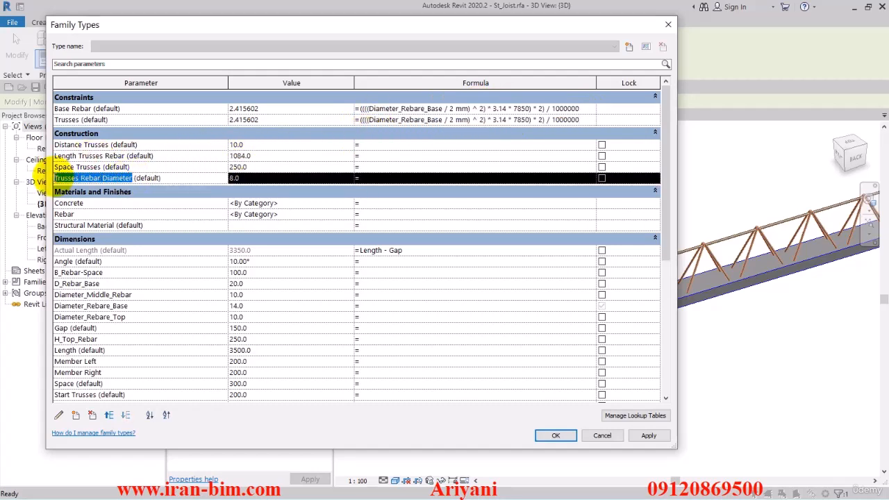
click(379, 120)
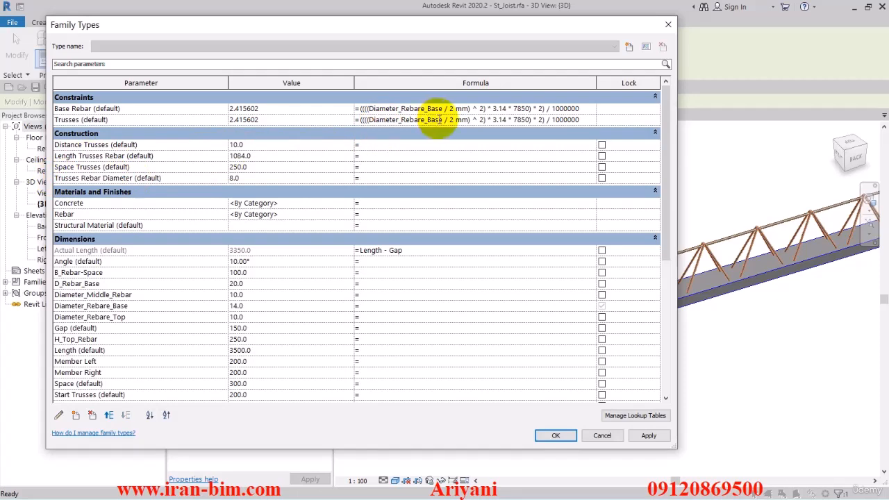
drag(443, 120, 374, 120)
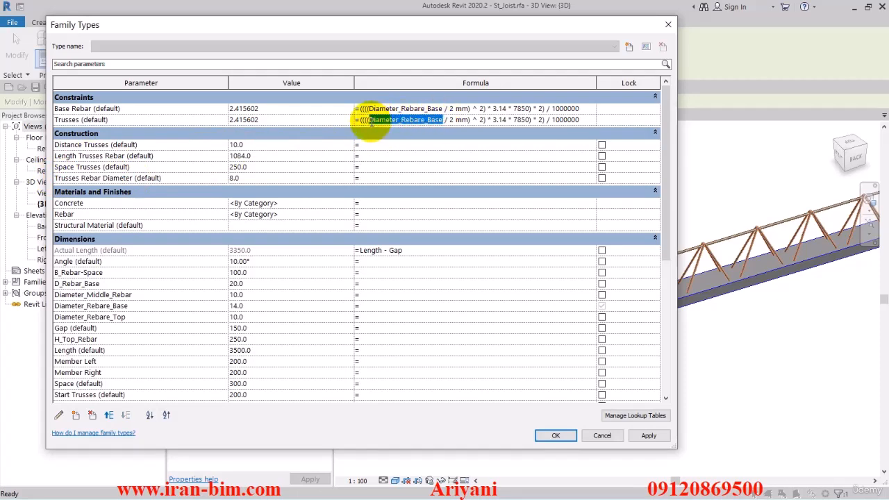
key(ctrl+v)
click(465, 156)
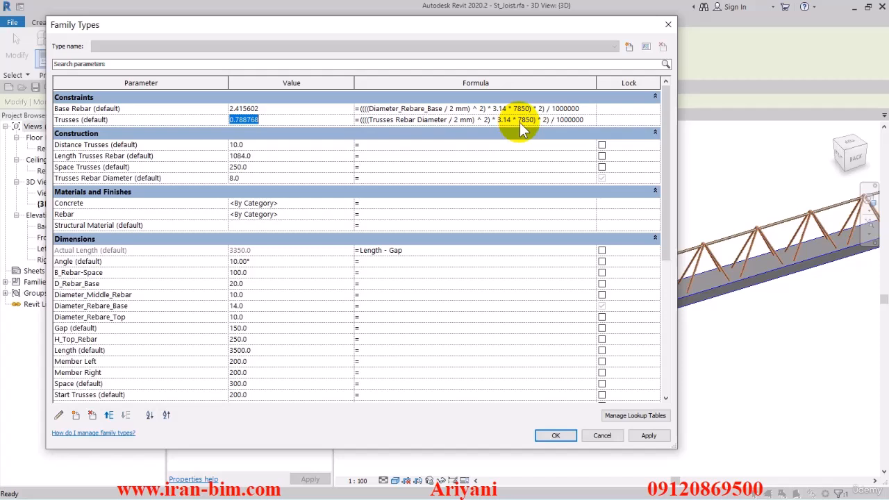
- Replace the multiplier 2 after 7850 in the Trusses formula with Number Trusses and apply the family type changes
click(541, 120)
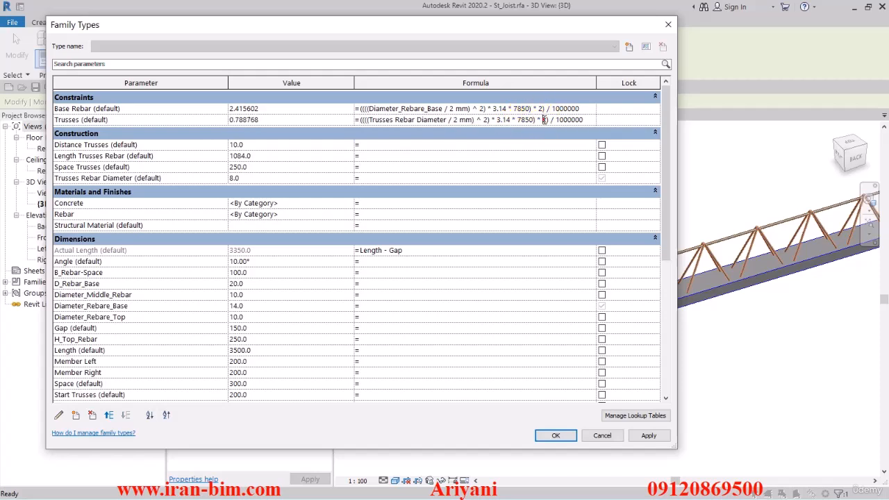
double_click(544, 120)
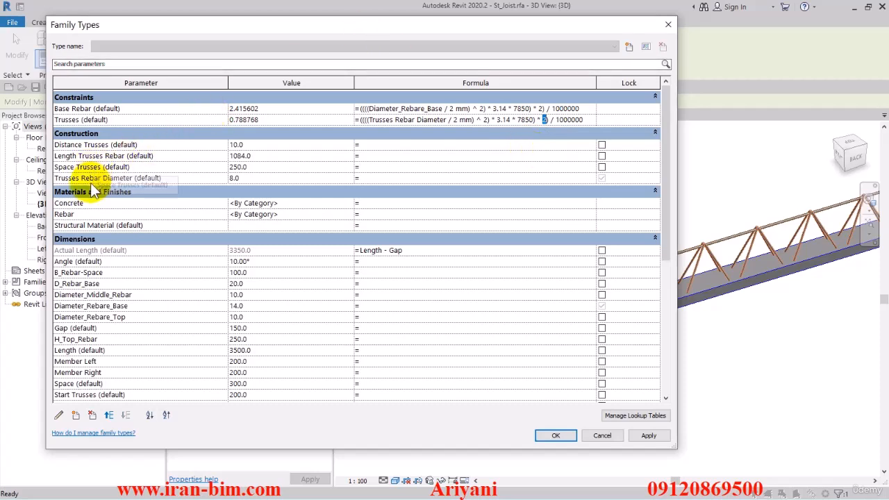
scroll(94, 214, down, 5)
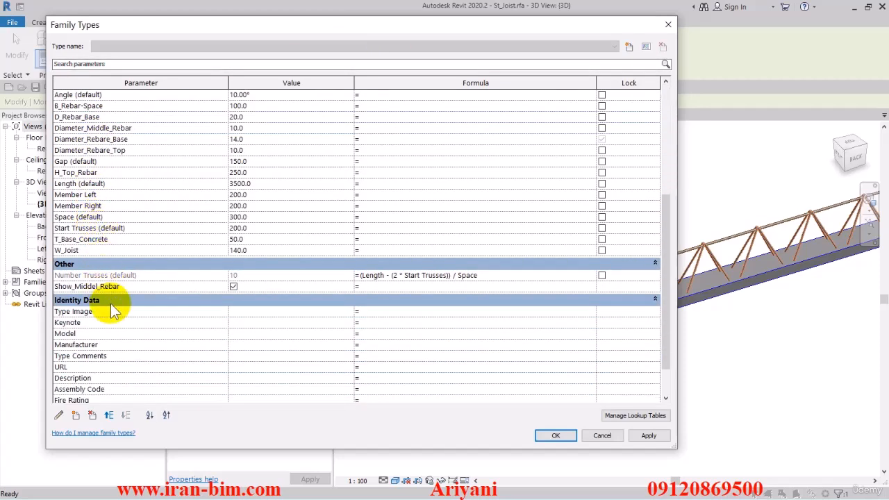
click(98, 275)
drag(106, 275, 60, 276)
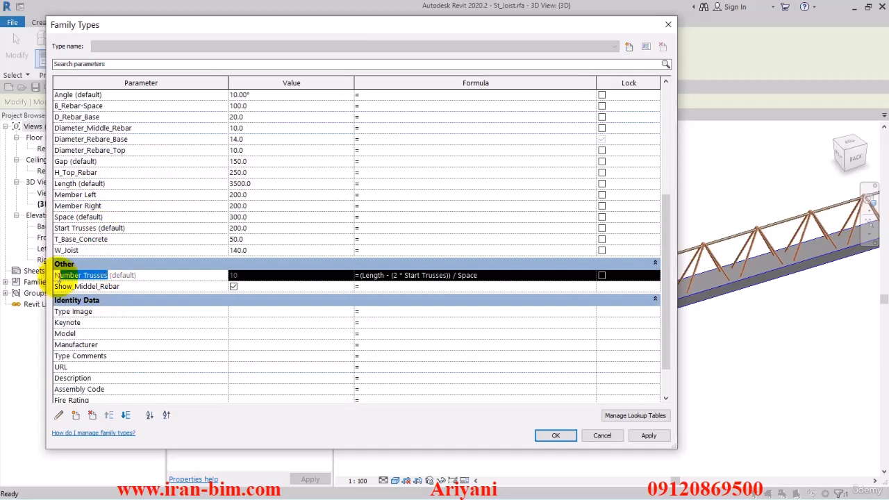
scroll(243, 222, up, 5)
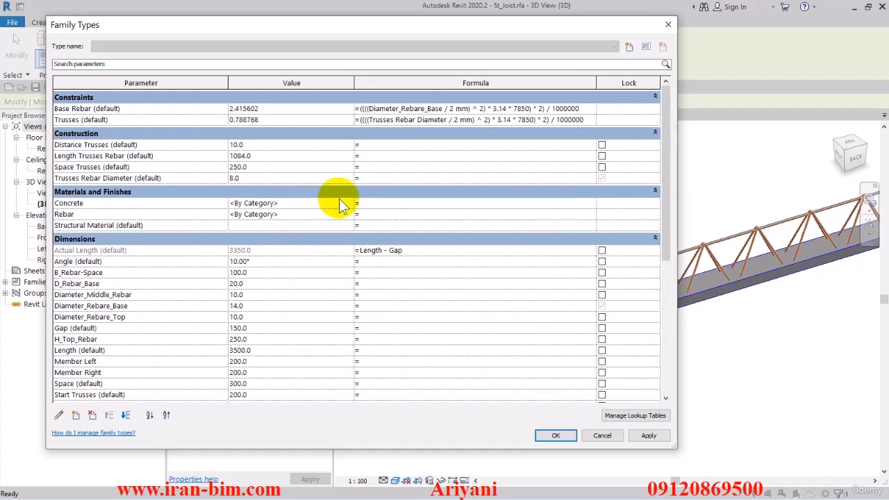
double_click(543, 120)
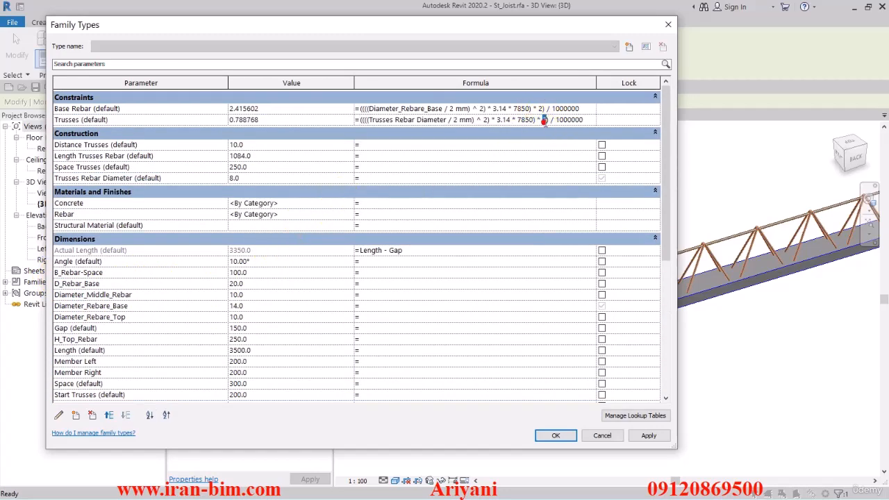
text(Number Trusses)
click(500, 141)
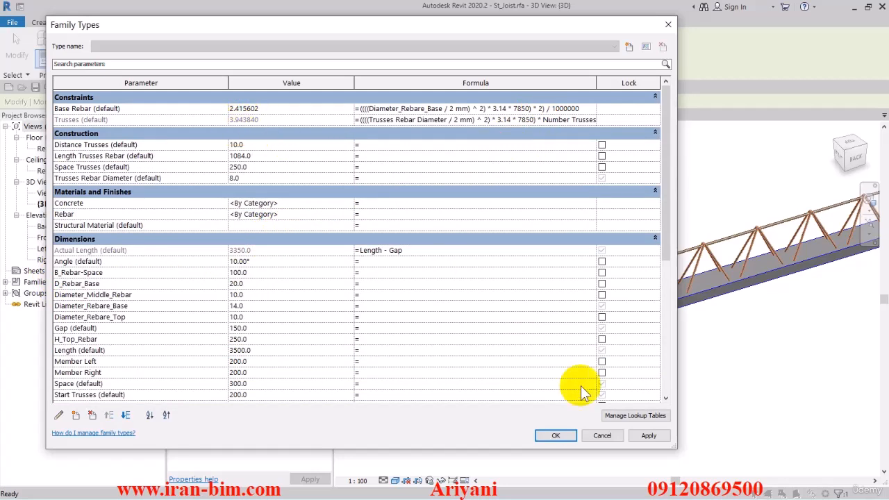
click(648, 436)
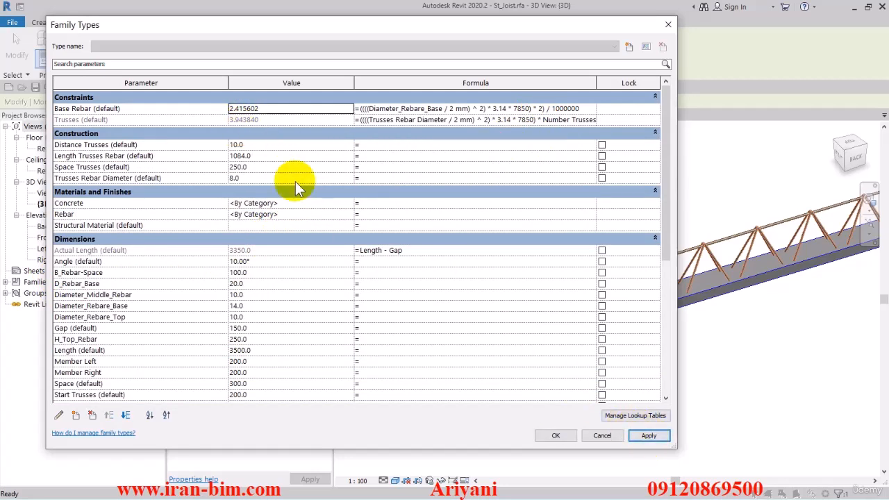